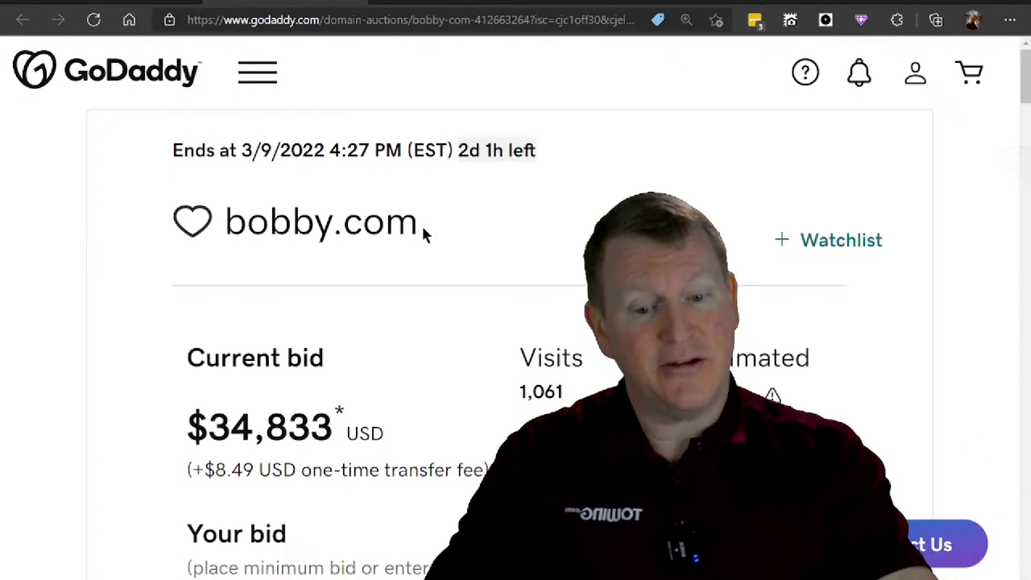
Step: Check the bobby.com auction listing, highlighting the domain name, and return to the expired domains list
left_click_drag(416, 226, 230, 230)
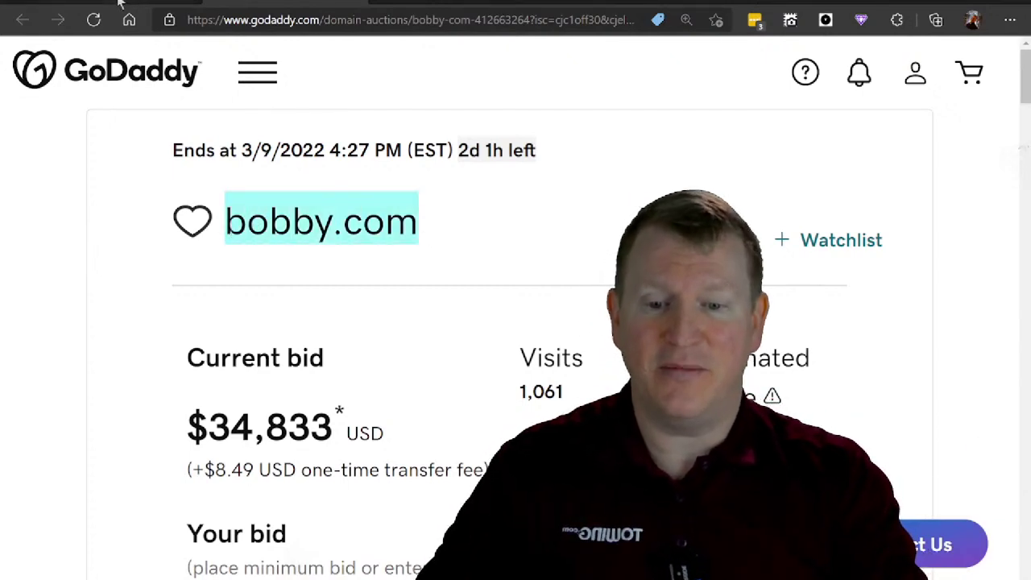
left_click(341, 203)
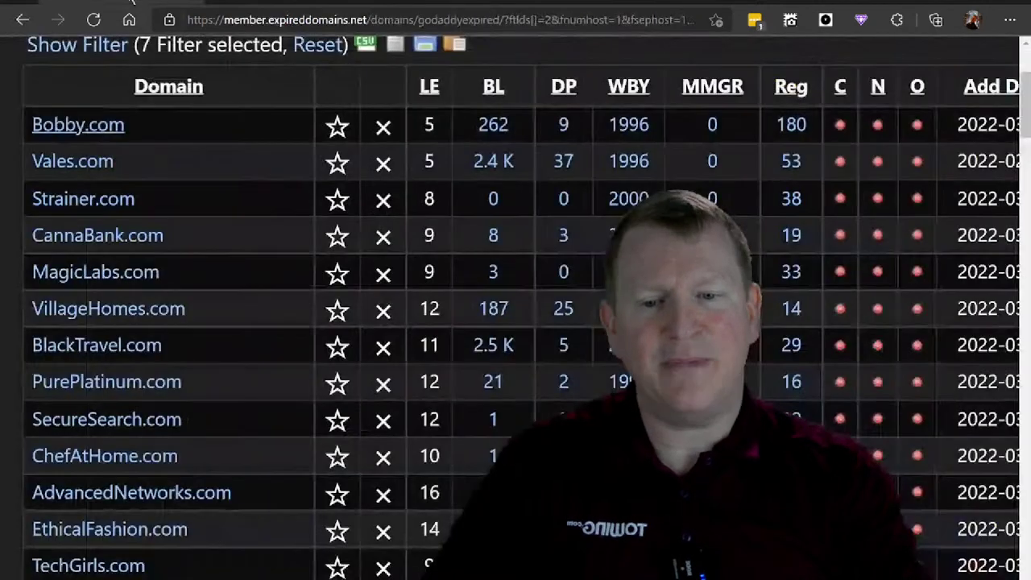
left_click(137, 4)
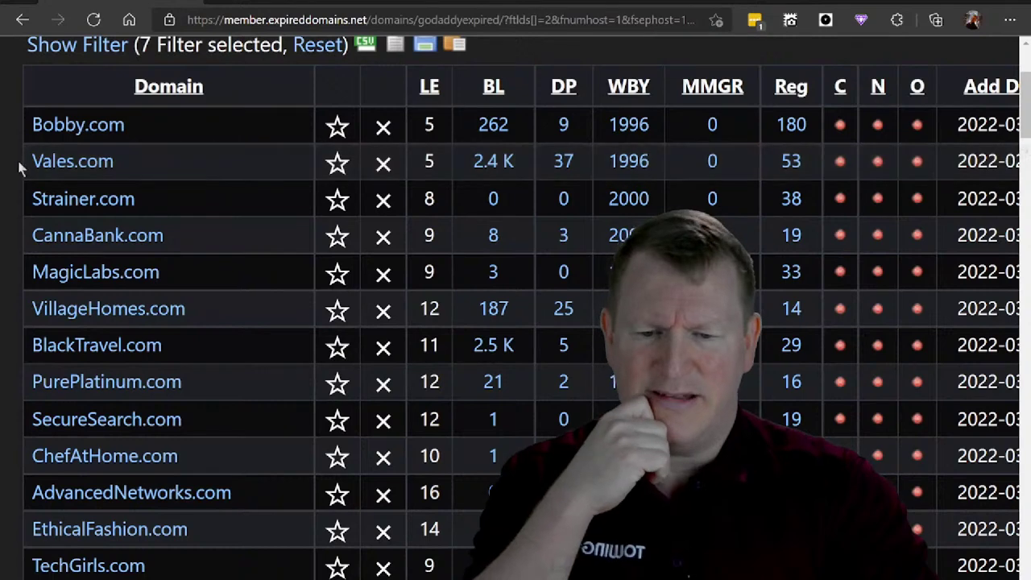
Step: Open the Vales.com auction from the expired domains list, highlight its current bid, and close the listing
left_click(48, 163)
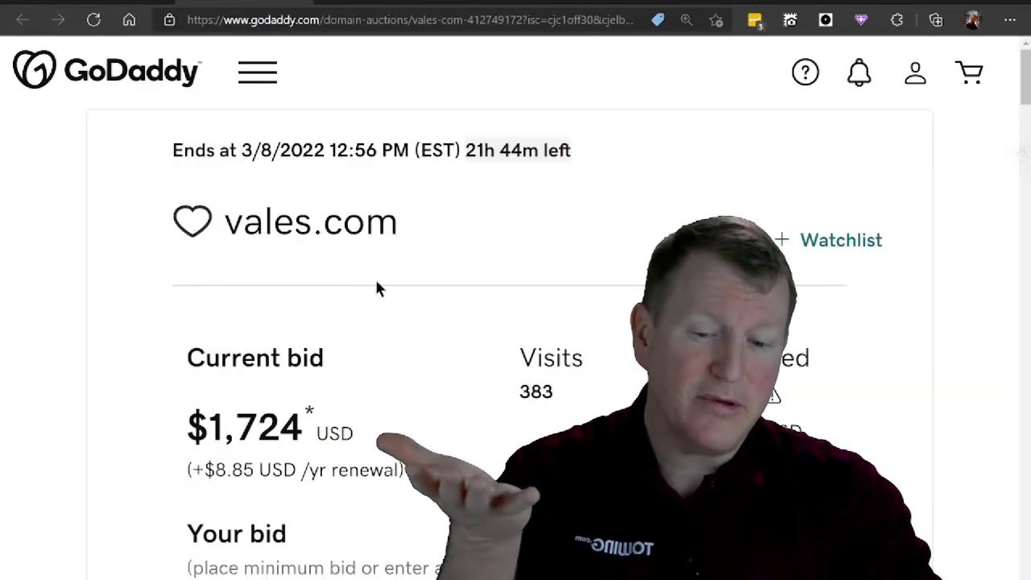
left_click_drag(356, 436, 189, 360)
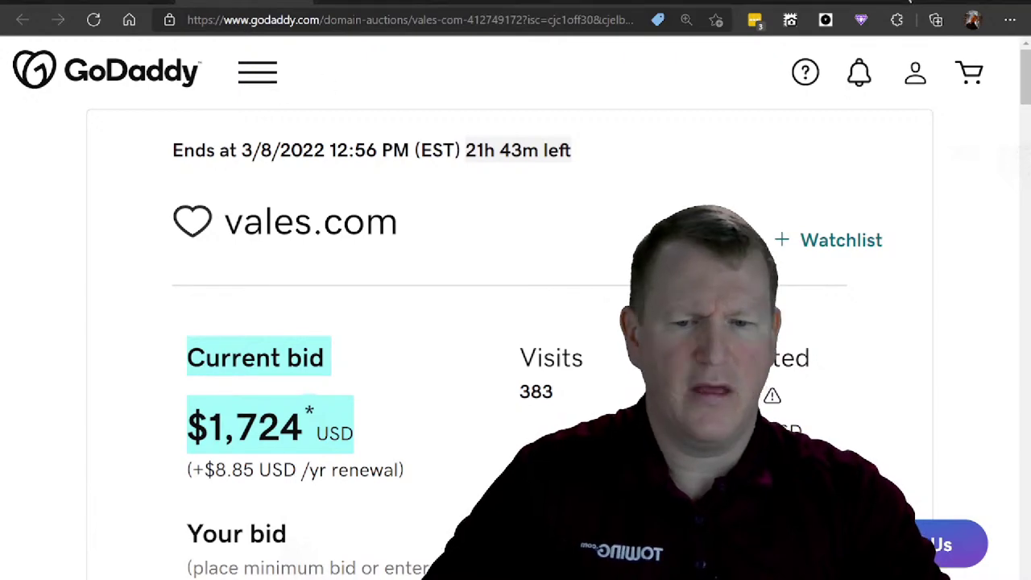
key("ctrl+w")
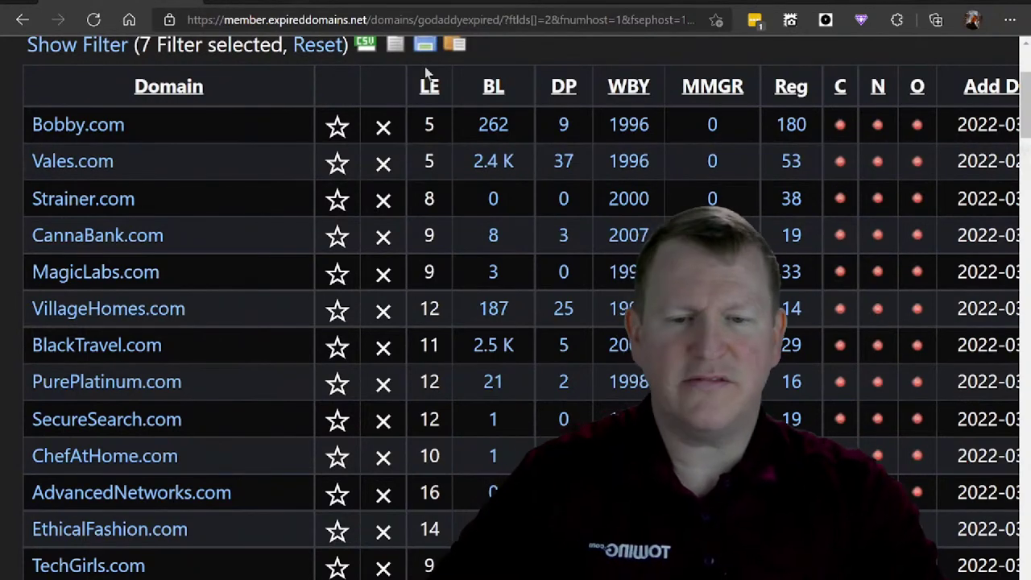
Step: Switch to SpyFu and look up the keyword "vales" in Keyword Research
left_click(433, 4)
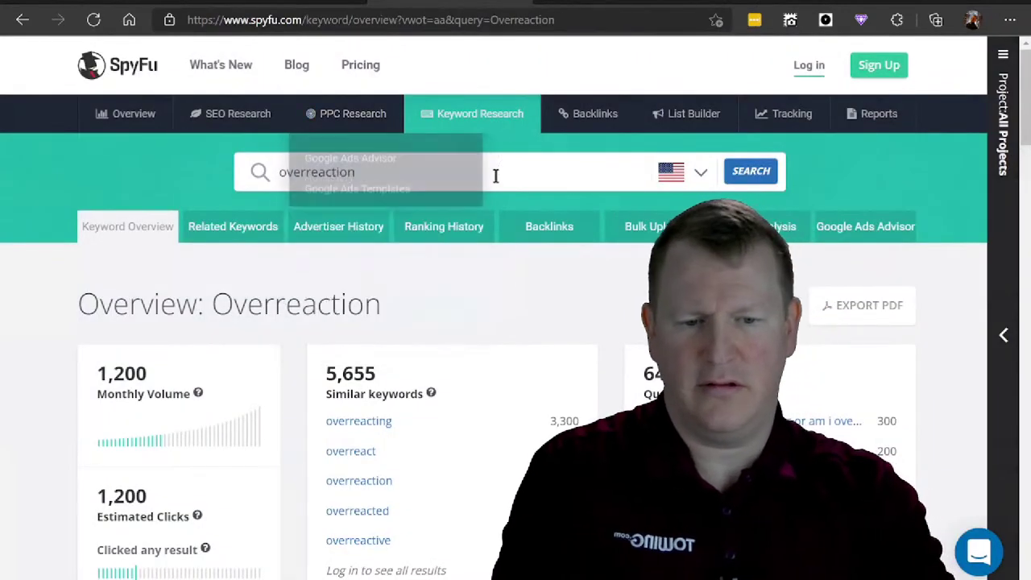
left_click_drag(494, 172, 214, 179)
type("vales")
key("Return")
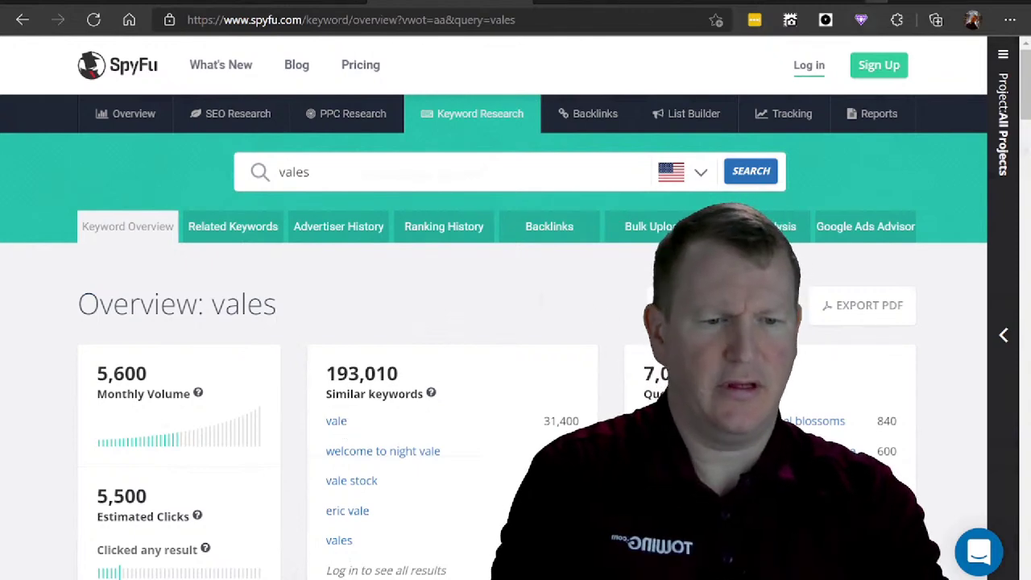
Step: Search Google for "vales" in a new browser tab and look over the results
left_click(755, 21)
type("vales")
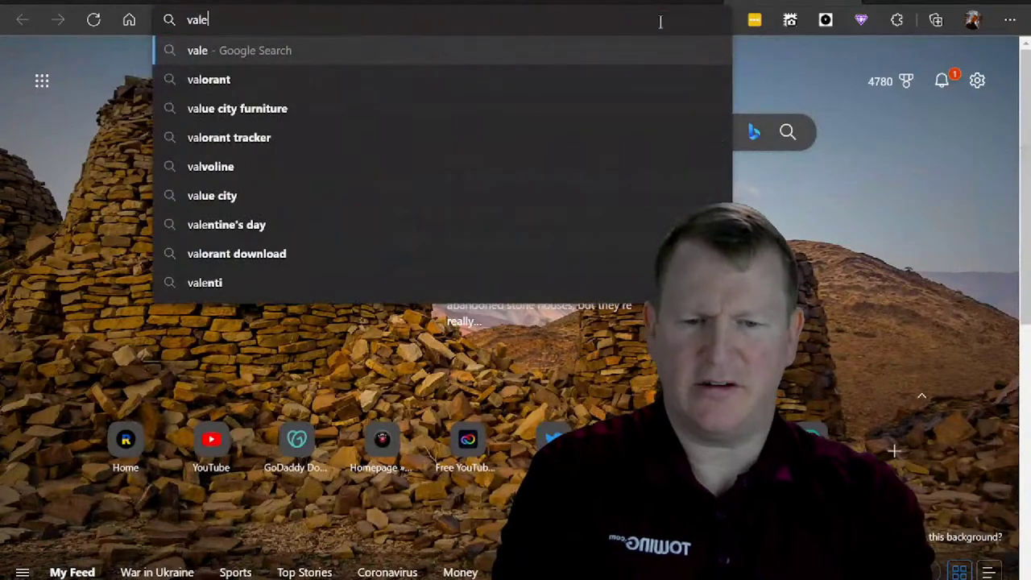
key("Return")
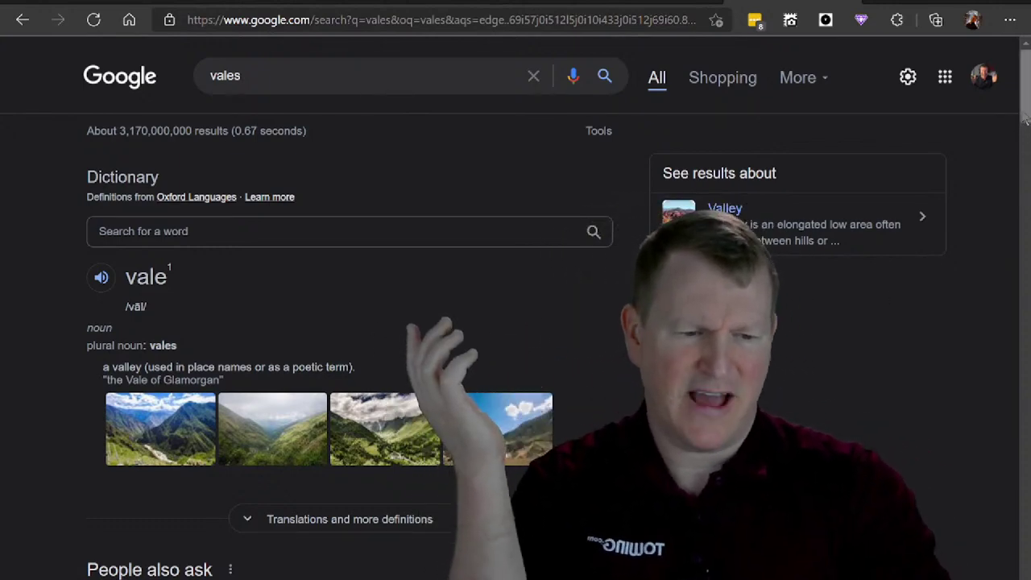
scroll(1025, 119, "down", 1)
left_click_drag(1025, 119, 1021, 85)
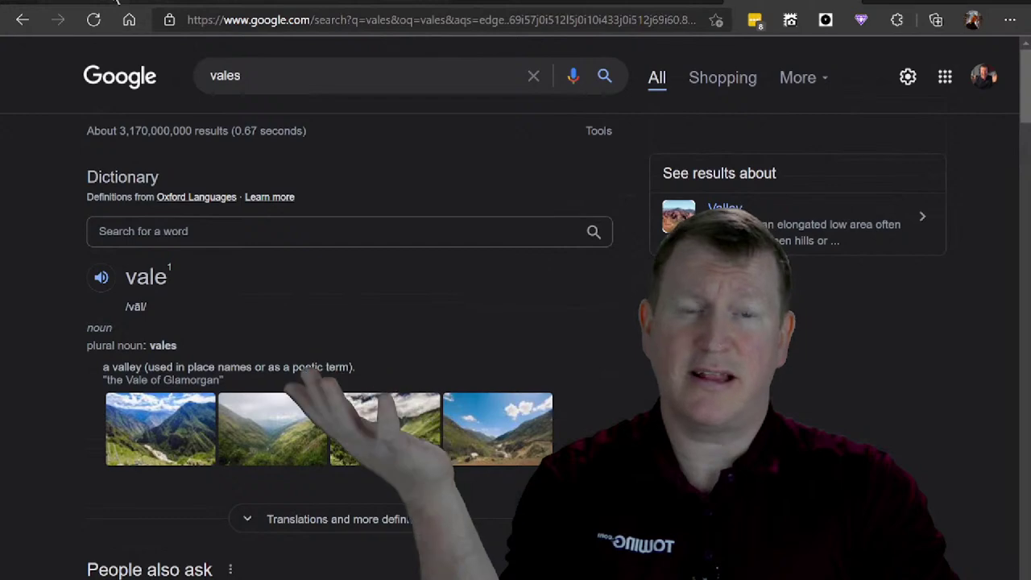
Step: Return to the expired domains list, browse further down the names, and open ComputerTools.com
left_click(117, 4)
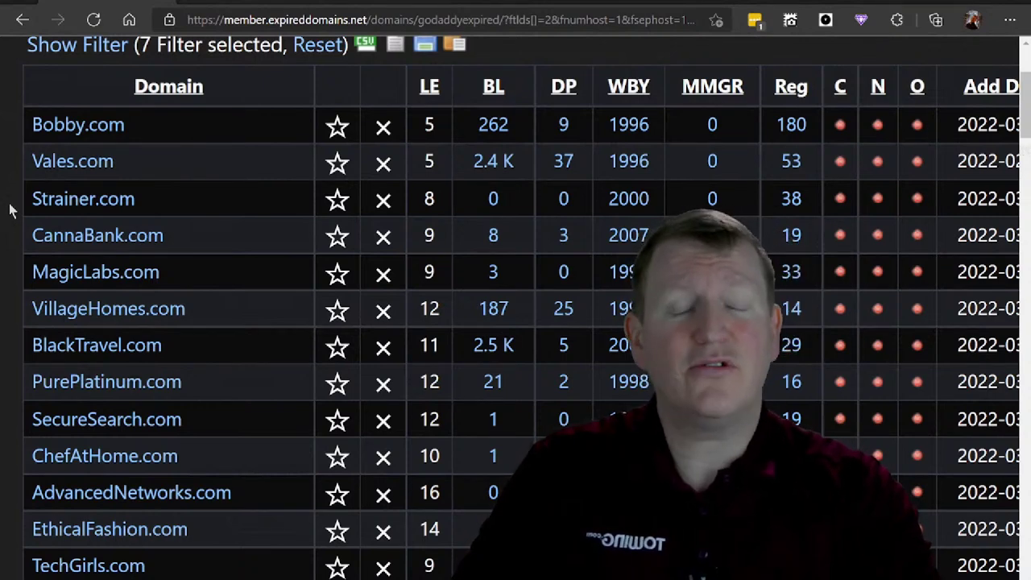
scroll(11, 211, "down", 1)
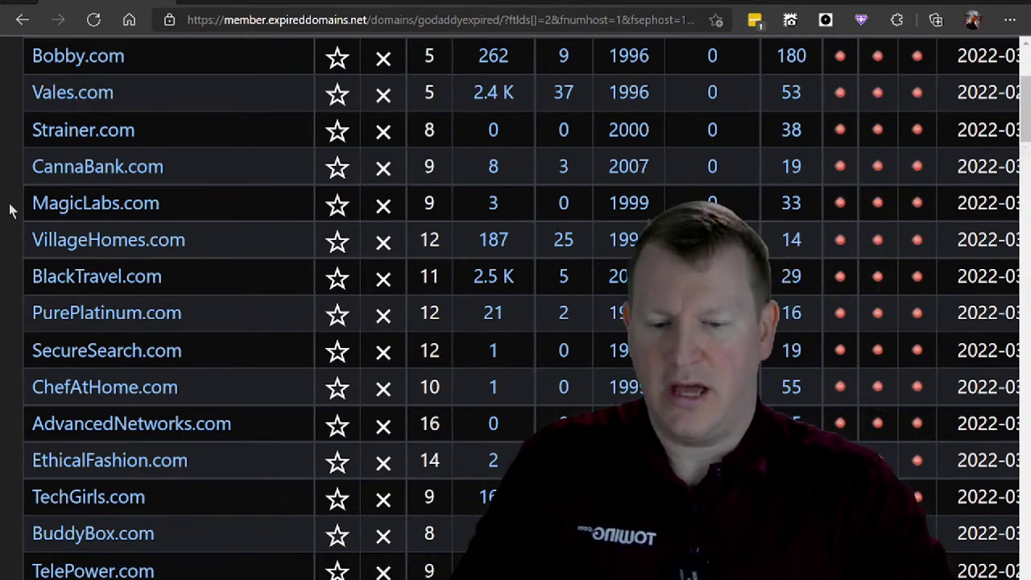
scroll(11, 210, "down", 5)
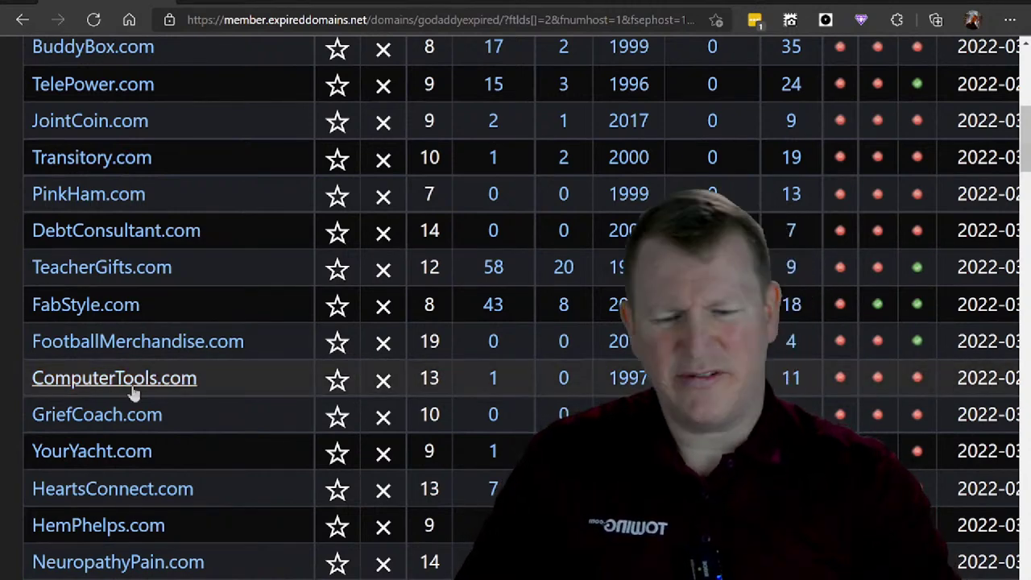
left_click(108, 380)
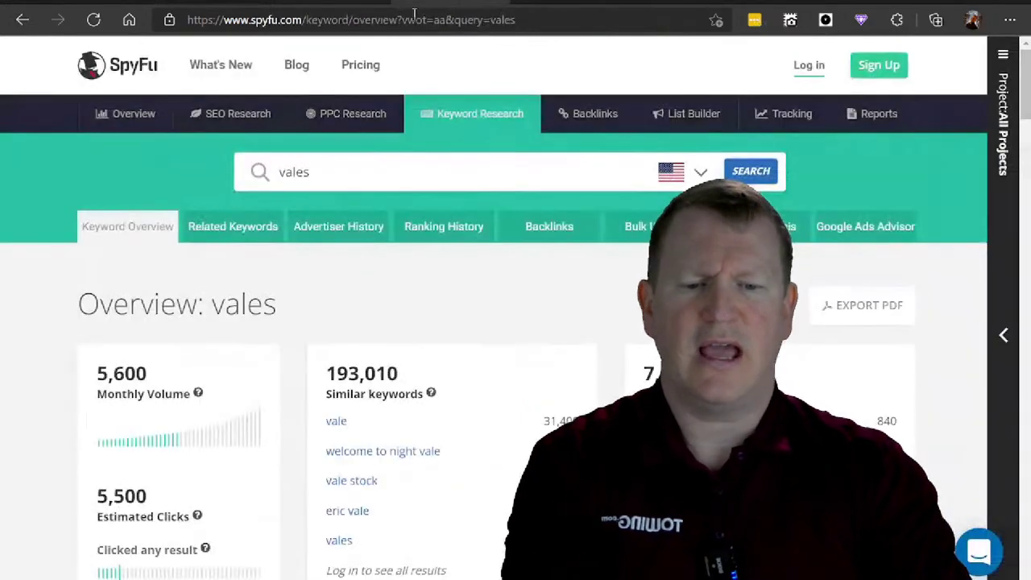
Step: Look up the keyword "computer tools" in SpyFu's Keyword Research
left_click_drag(319, 174, 236, 167)
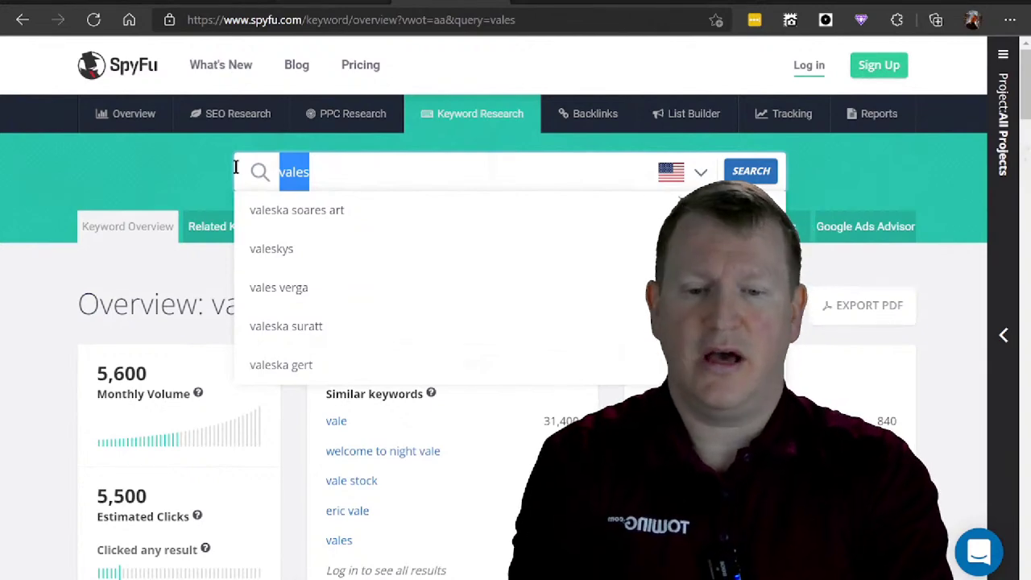
type("compute")
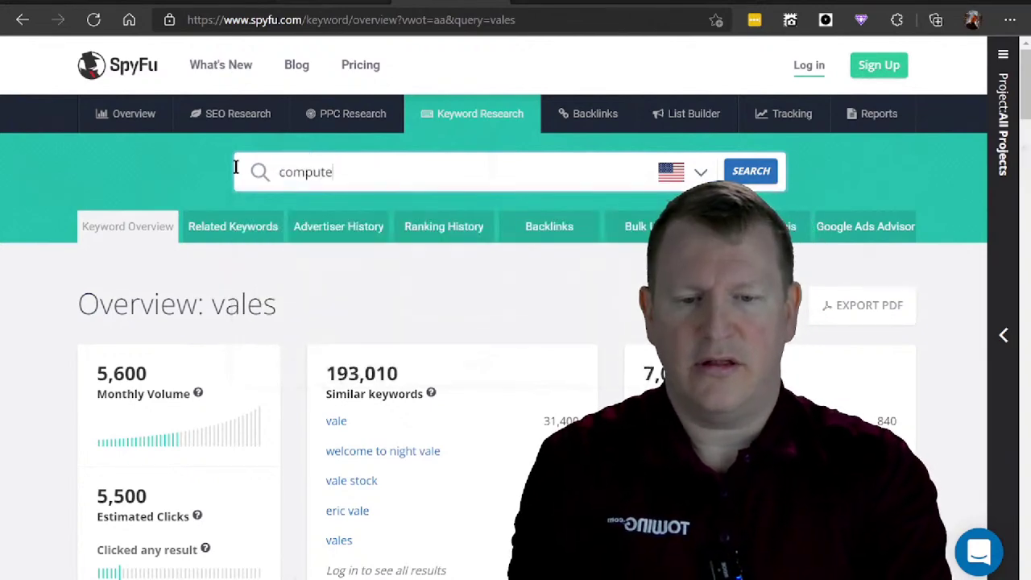
type("r too")
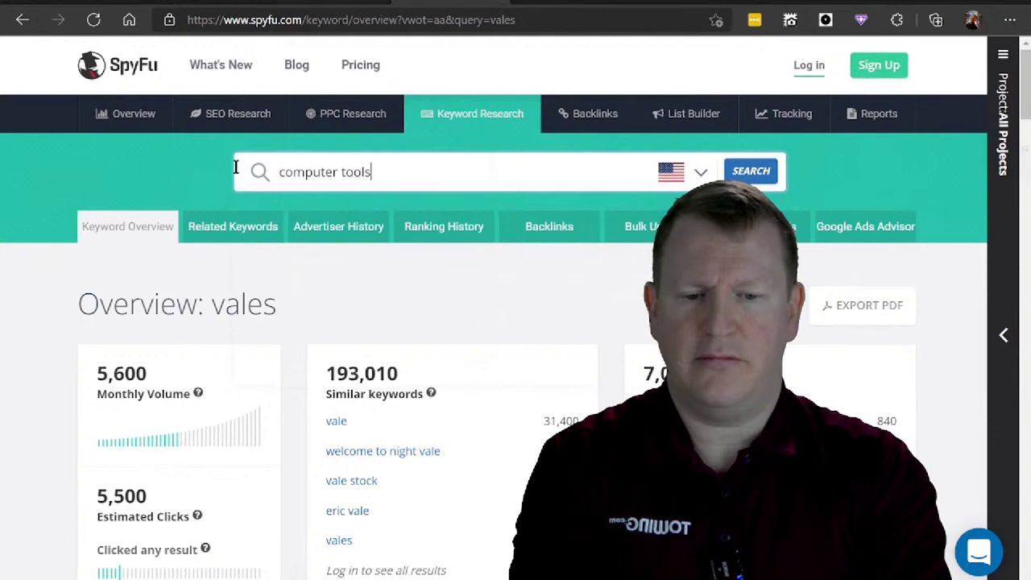
type("ls")
key("Return")
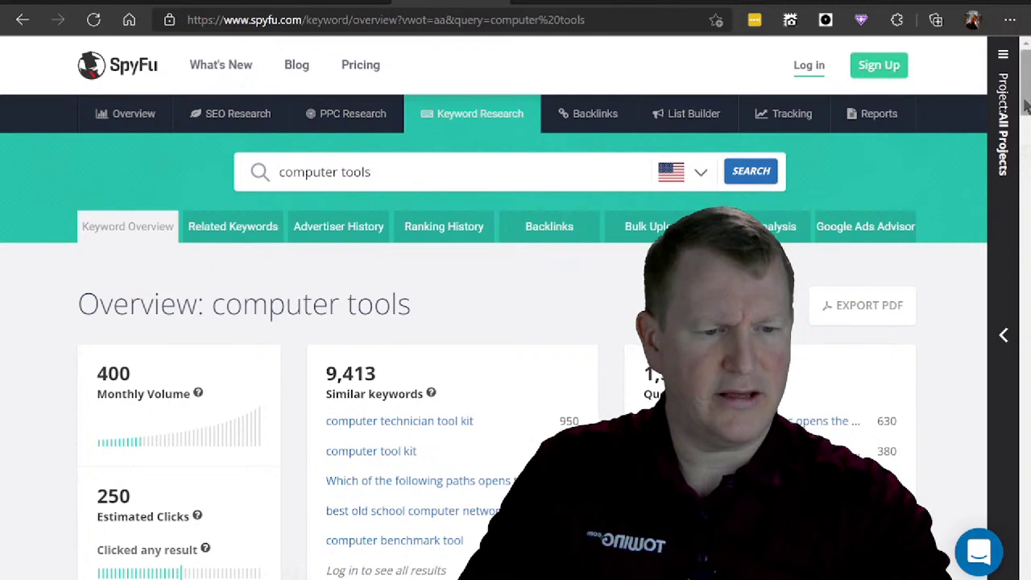
Step: Examine the "computer tools" keyword overview, especially the Google-provided cost per click, monthly cost and search volume
scroll(1028, 216, "down", 2)
scroll(664, 111, "down", 1)
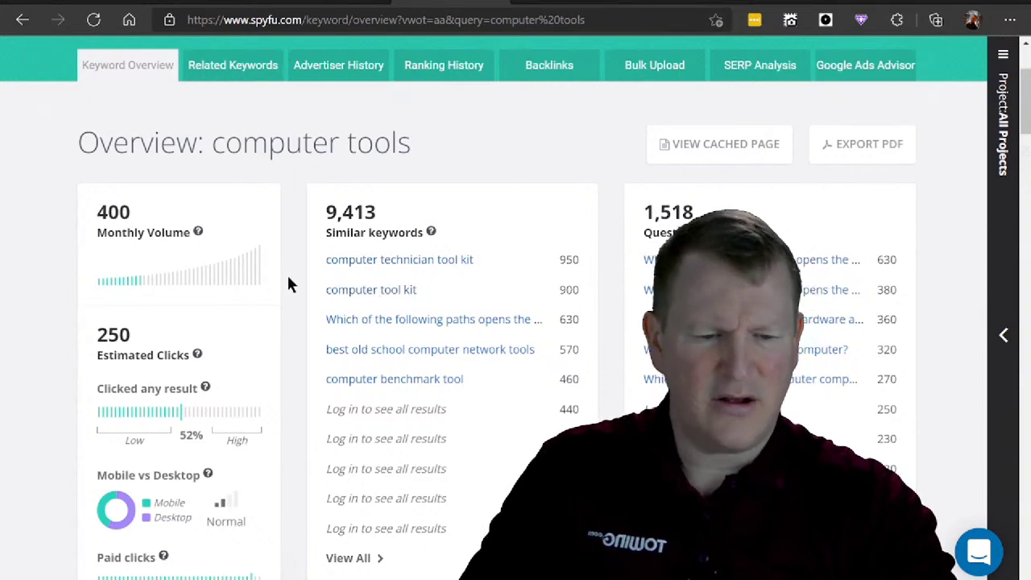
scroll(283, 290, "down", 3)
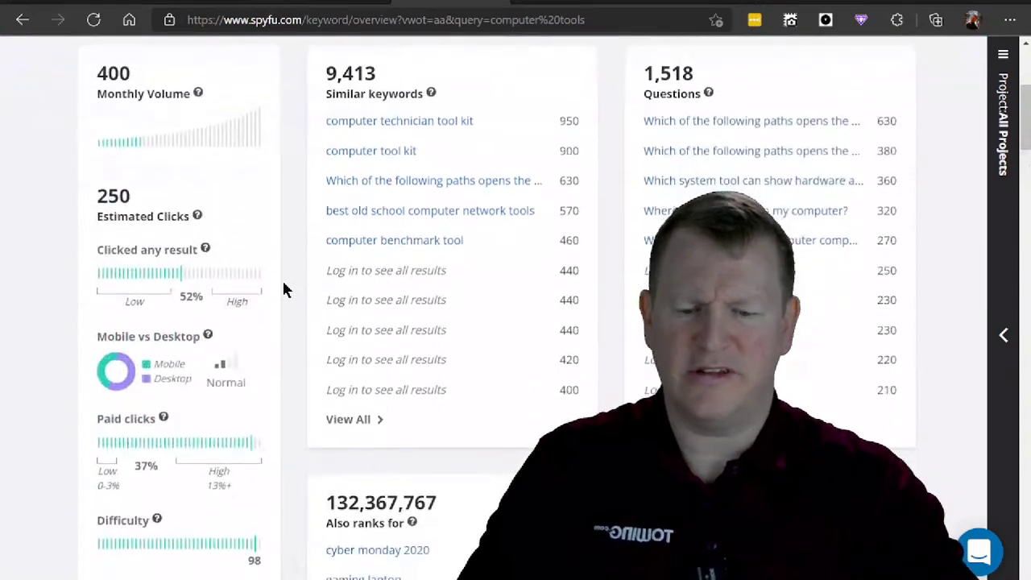
scroll(284, 290, "down", 3)
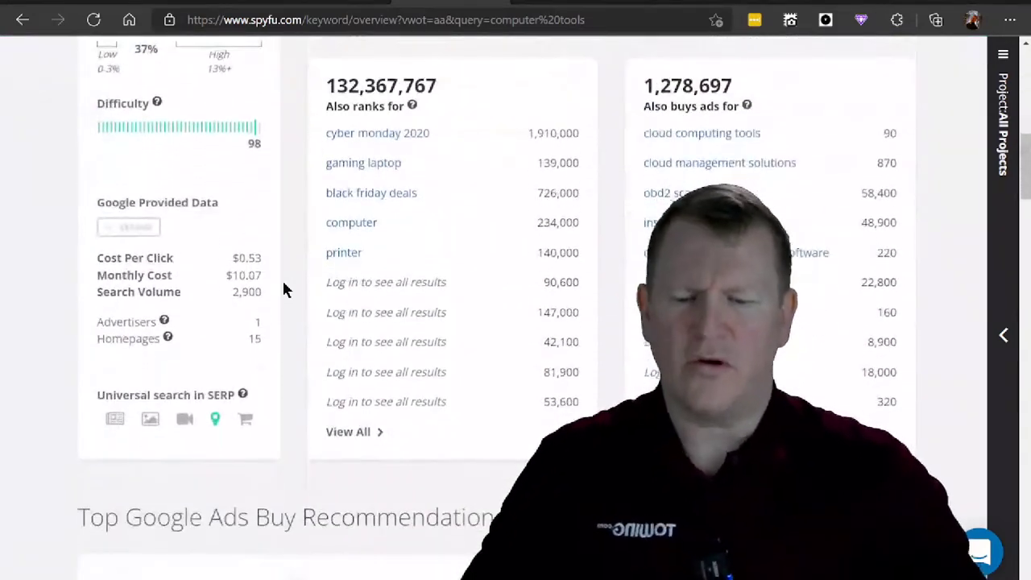
left_click_drag(222, 288, 100, 256)
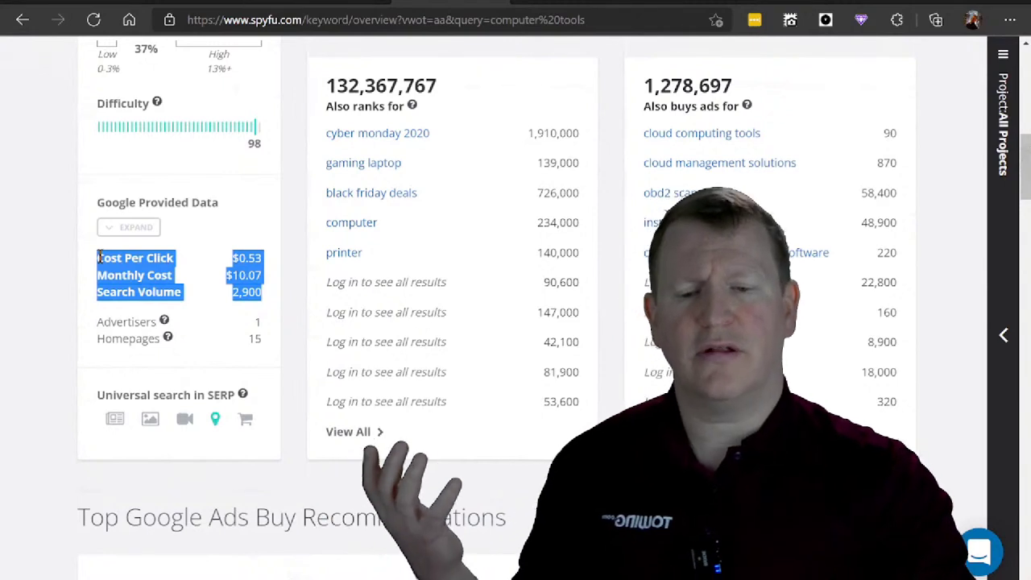
left_click(124, 253)
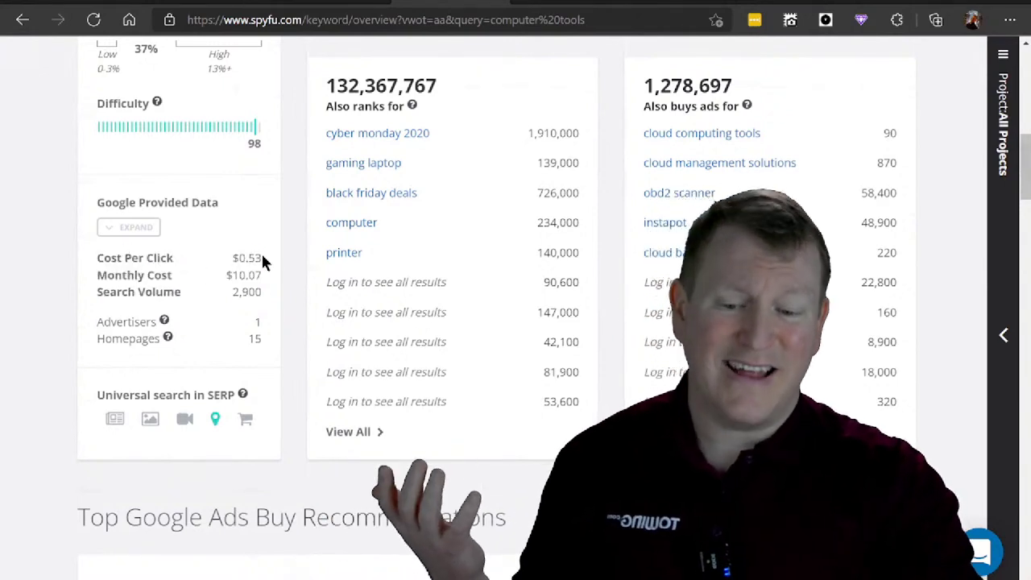
double_click(115, 275)
left_click(117, 327)
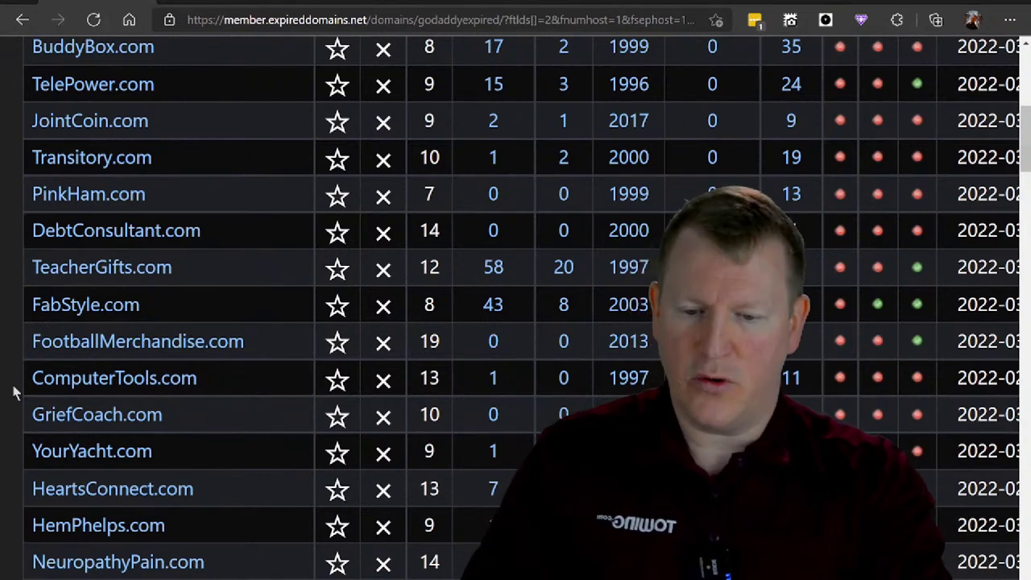
Step: Open GriefCoach.com from the expired domains list and look up the keyword "grief coach" in SpyFu
left_click(95, 415)
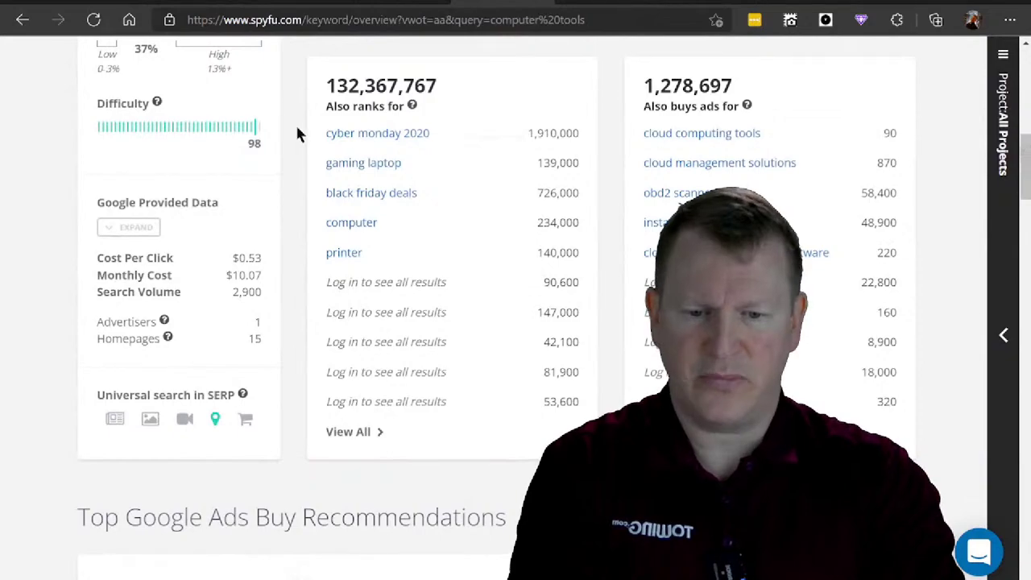
scroll(297, 132, "up", 8)
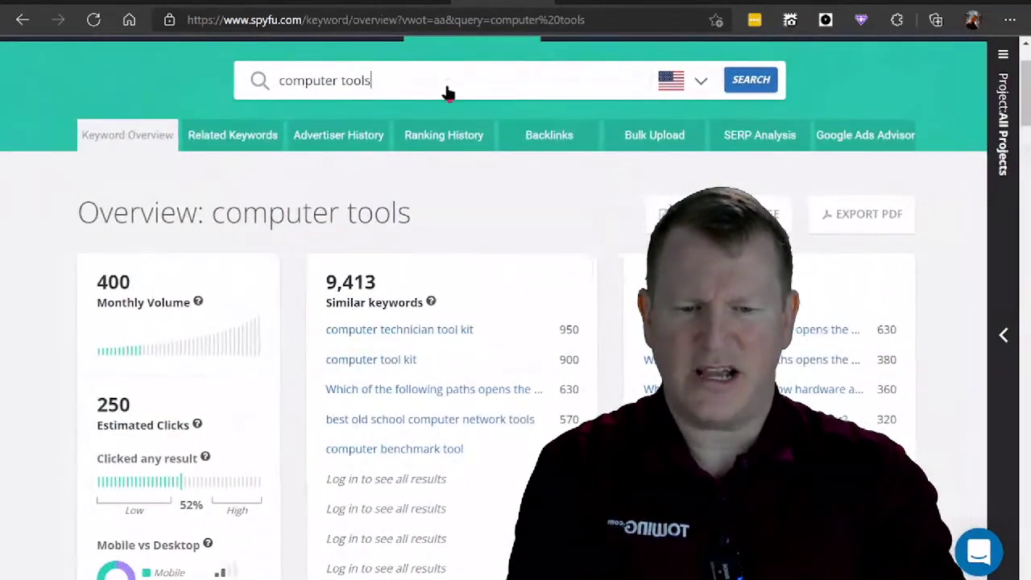
left_click(448, 94)
type("g")
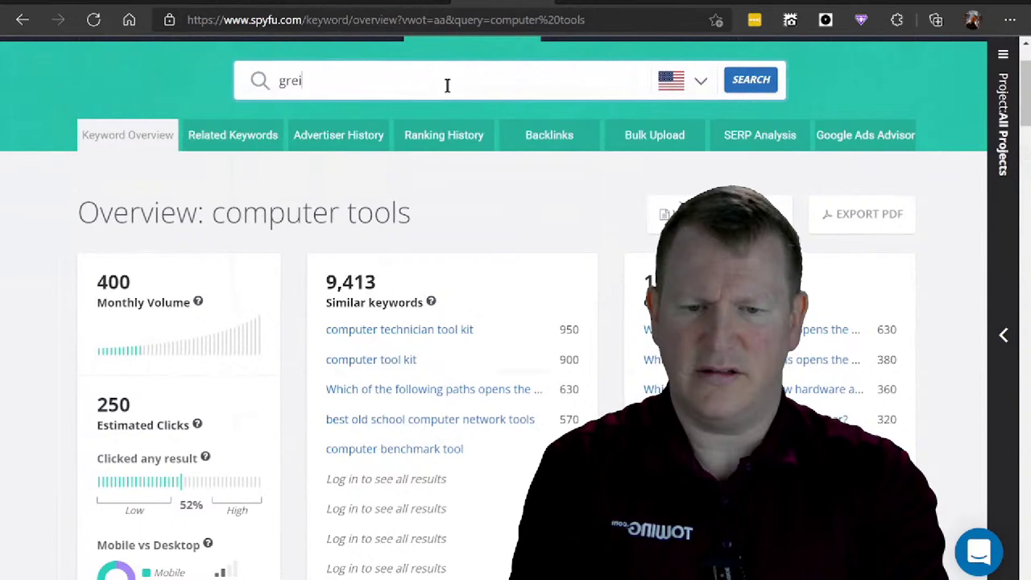
type("rief coach")
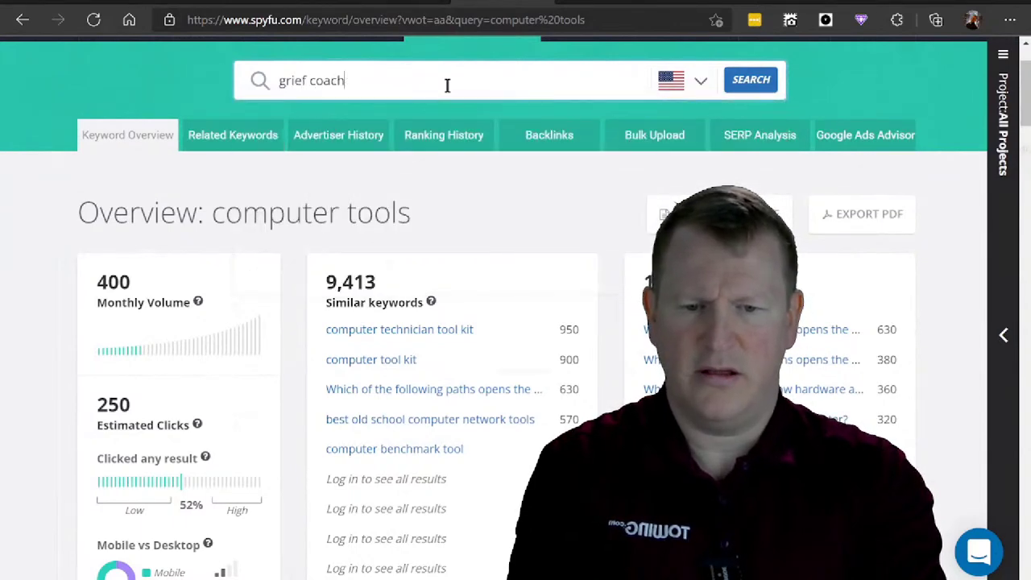
key("Return")
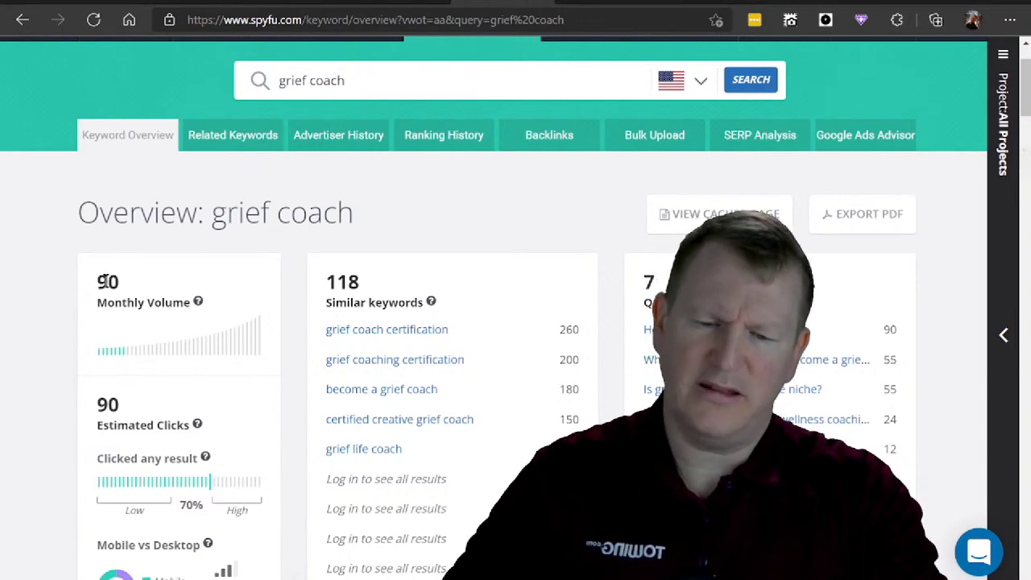
Step: Compare the monthly volume of "grief coach" with the volume of the similar keyword "grief coach certification"
left_click_drag(96, 278, 142, 302)
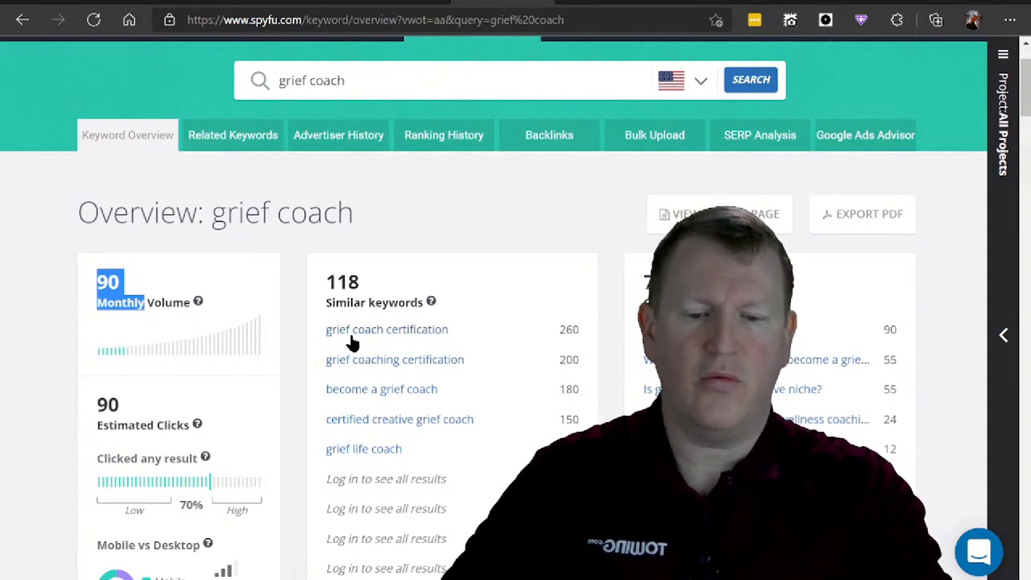
left_click(324, 331)
left_click_drag(324, 330, 385, 332)
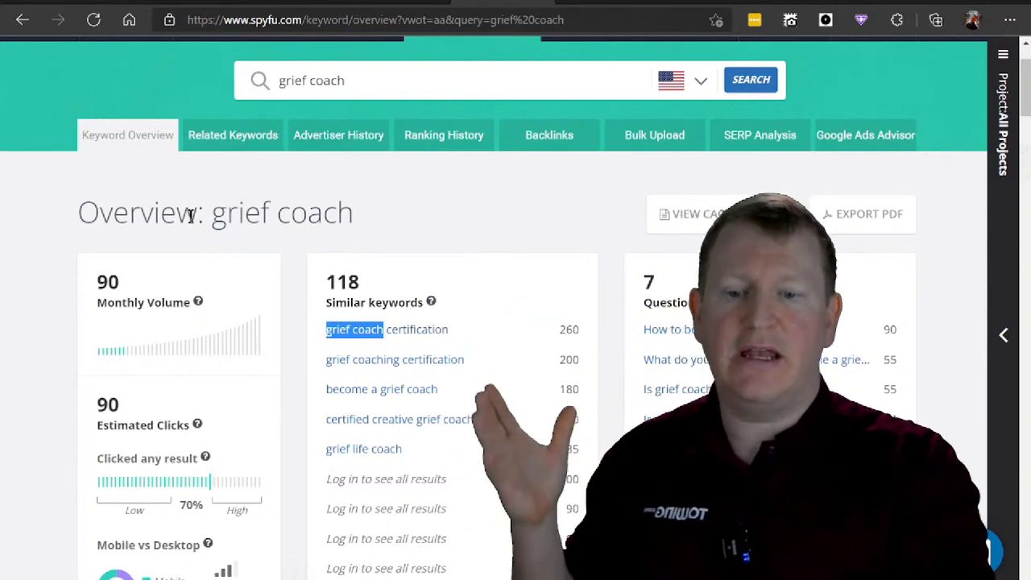
left_click(96, 291)
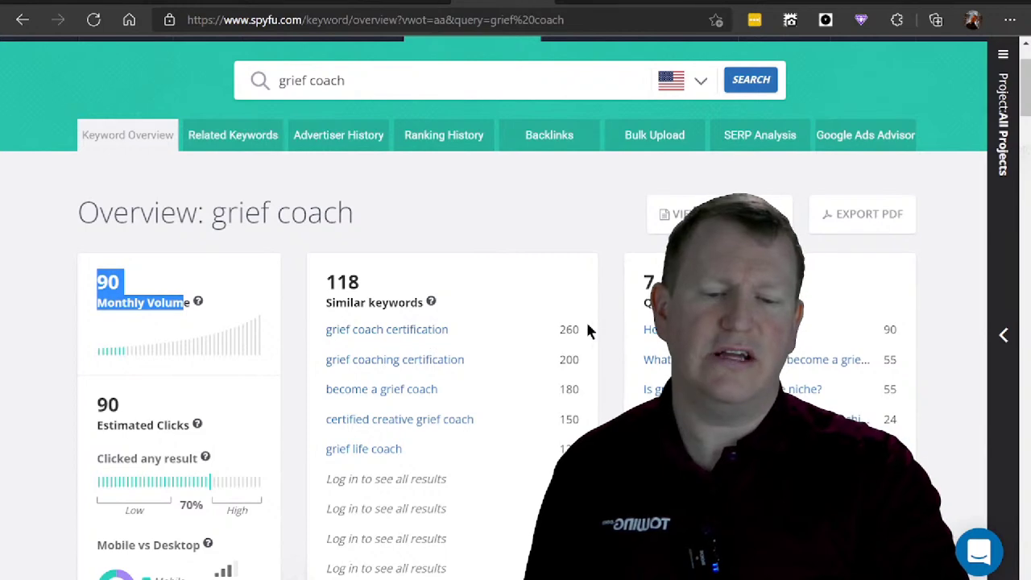
left_click_drag(586, 329, 562, 330)
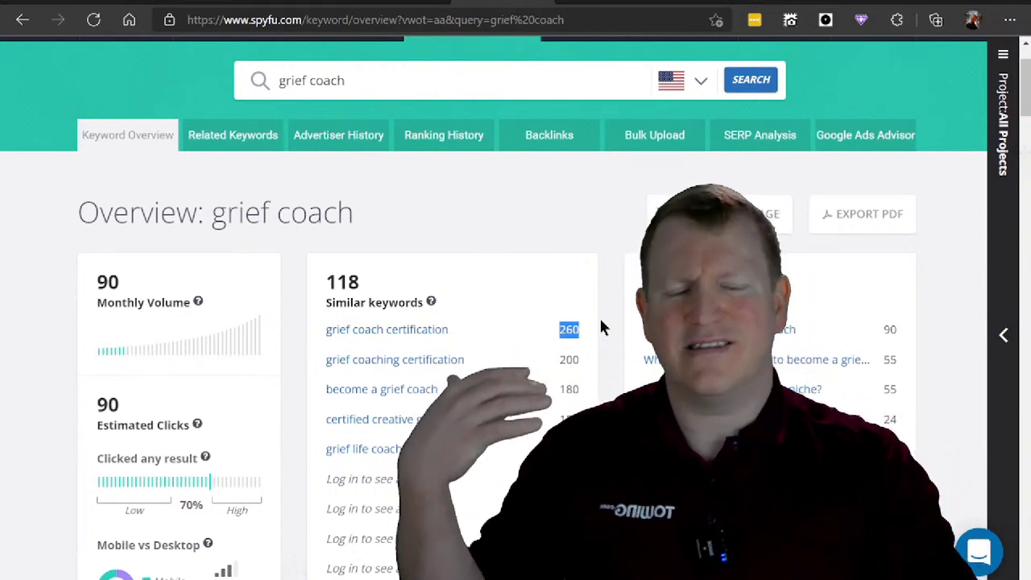
left_click(602, 321)
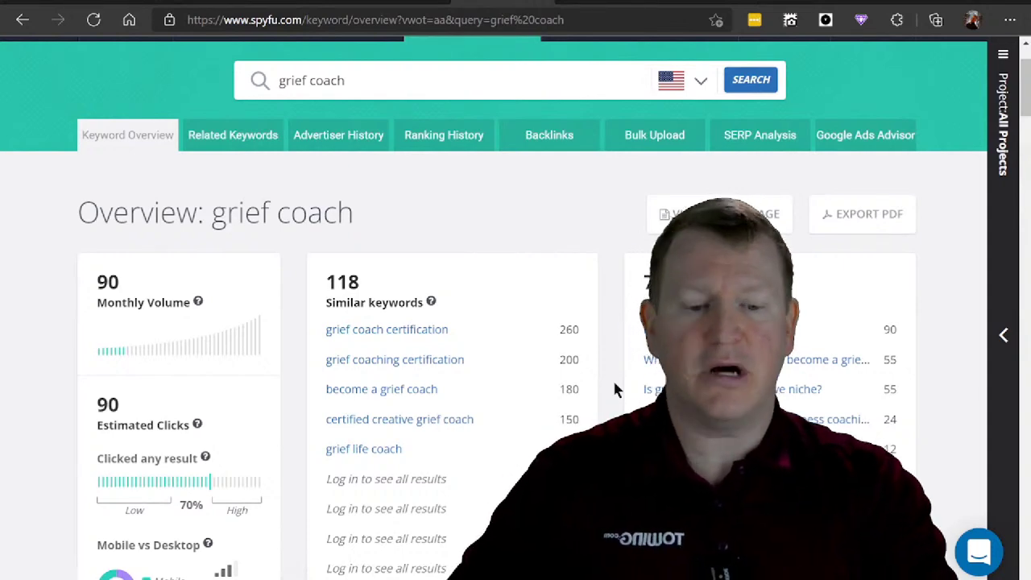
Step: Examine the "grief coach" keyword overview, especially the Google-provided cost per click, the number of advertisers and the monthly volume
scroll(614, 389, "down", 1)
scroll(614, 390, "down", 6)
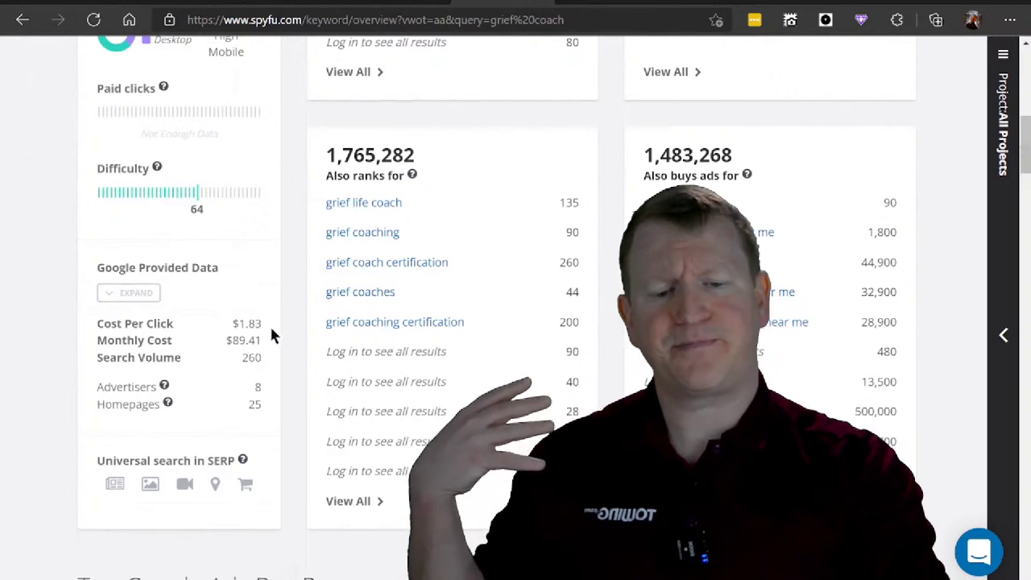
left_click_drag(263, 321, 95, 326)
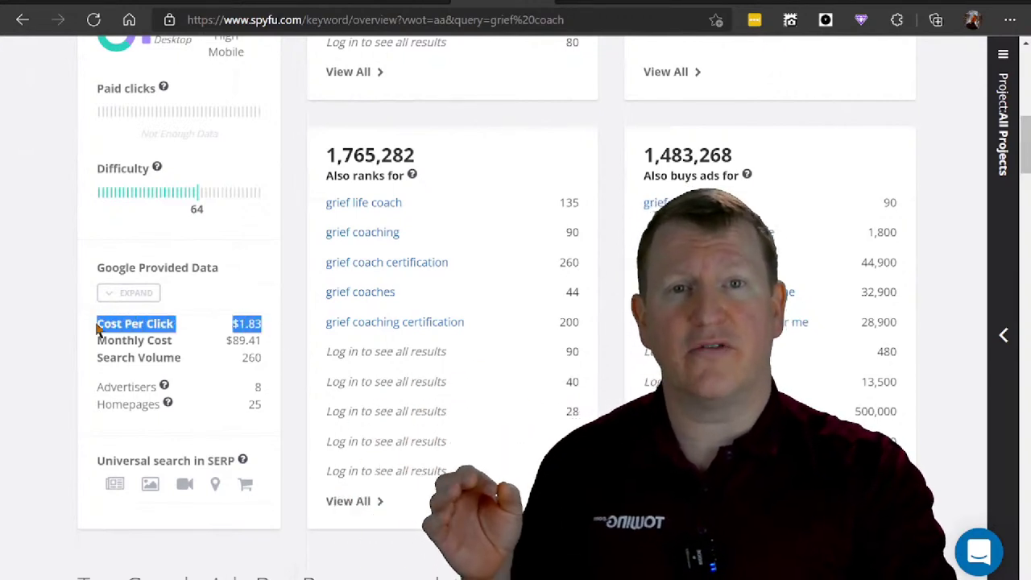
left_click(247, 324)
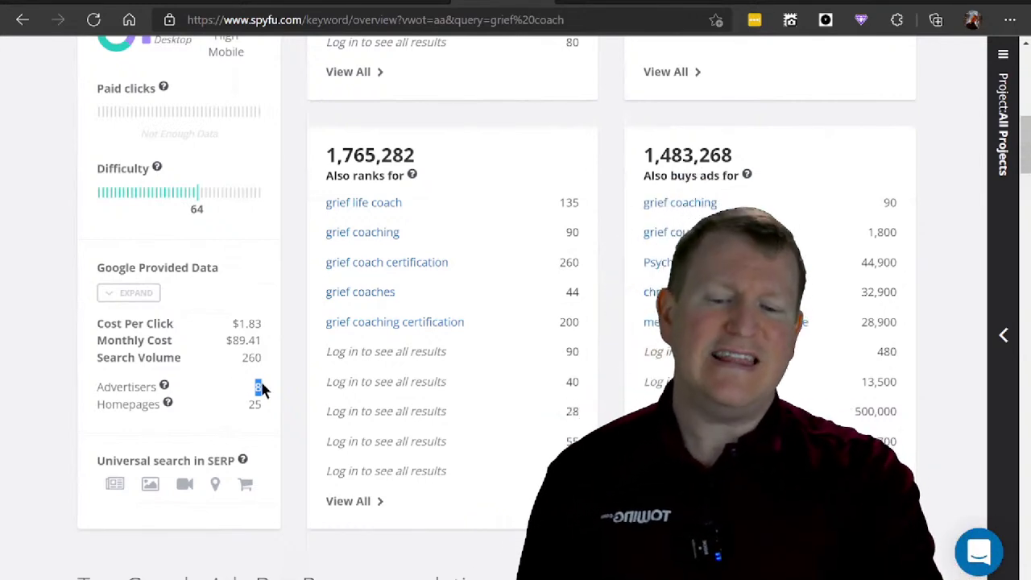
left_click(261, 388)
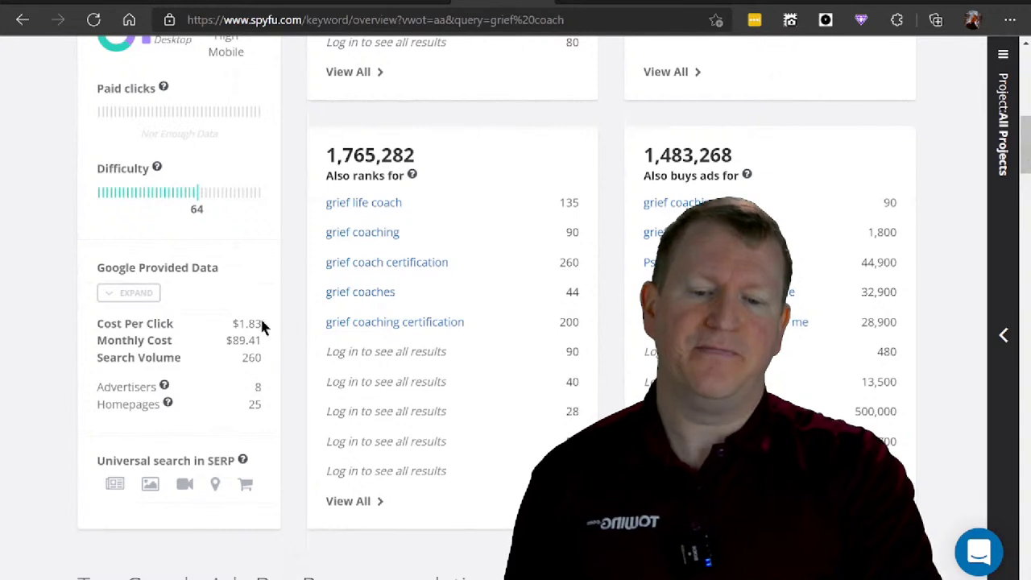
left_click_drag(263, 325, 243, 323)
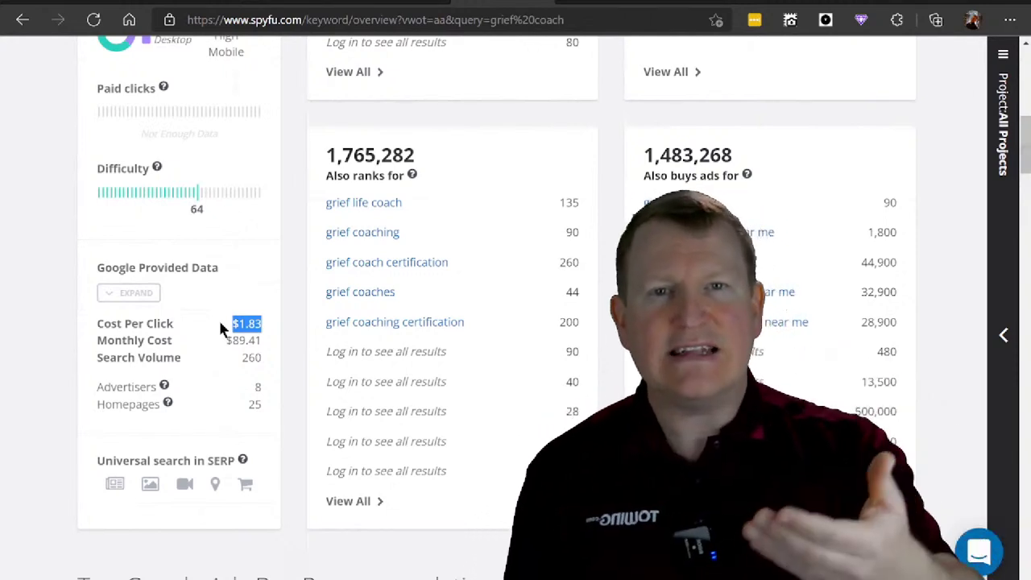
left_click(220, 323)
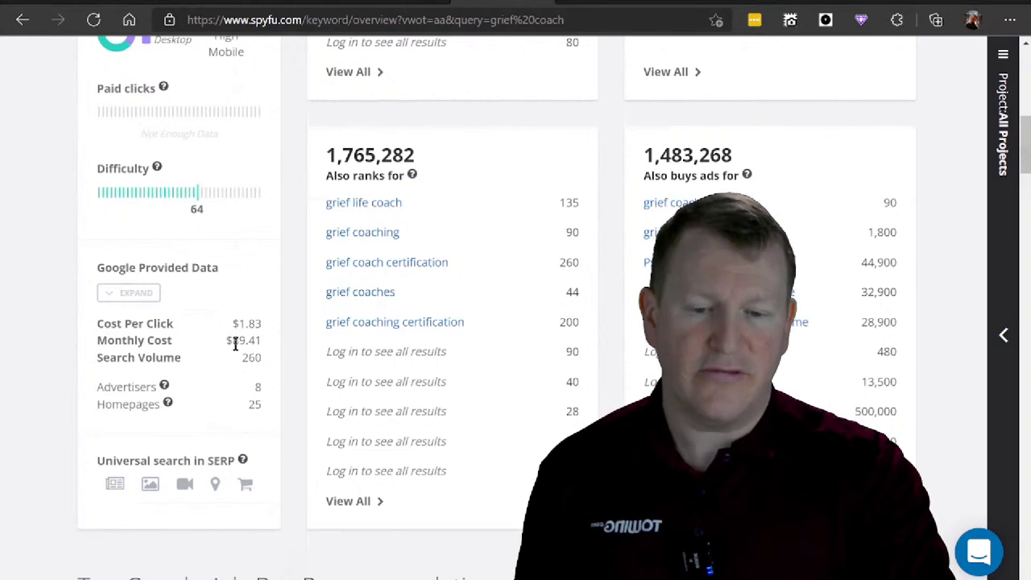
scroll(270, 347, "up", 6)
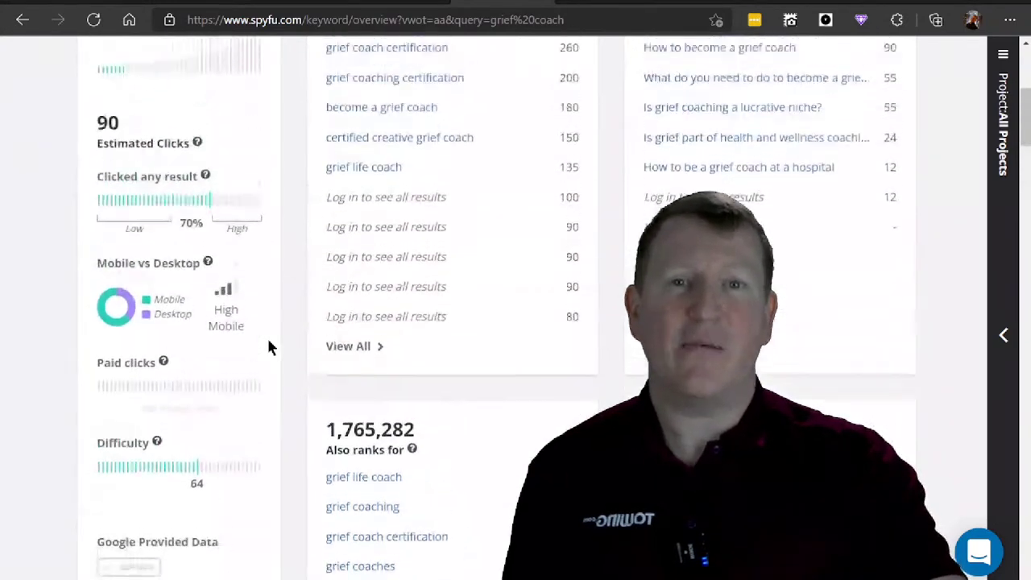
scroll(269, 347, "up", 2)
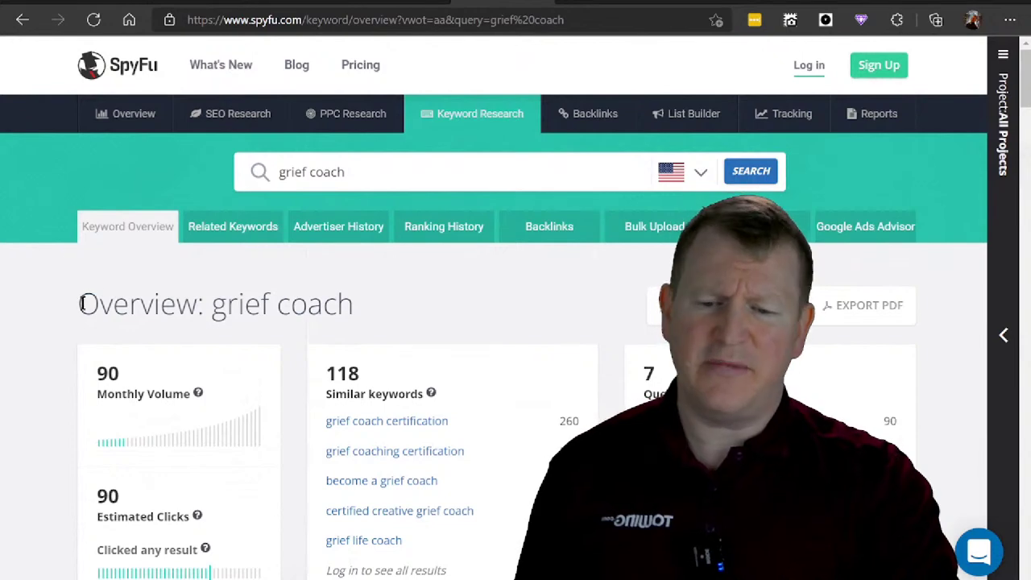
left_click_drag(81, 303, 95, 302)
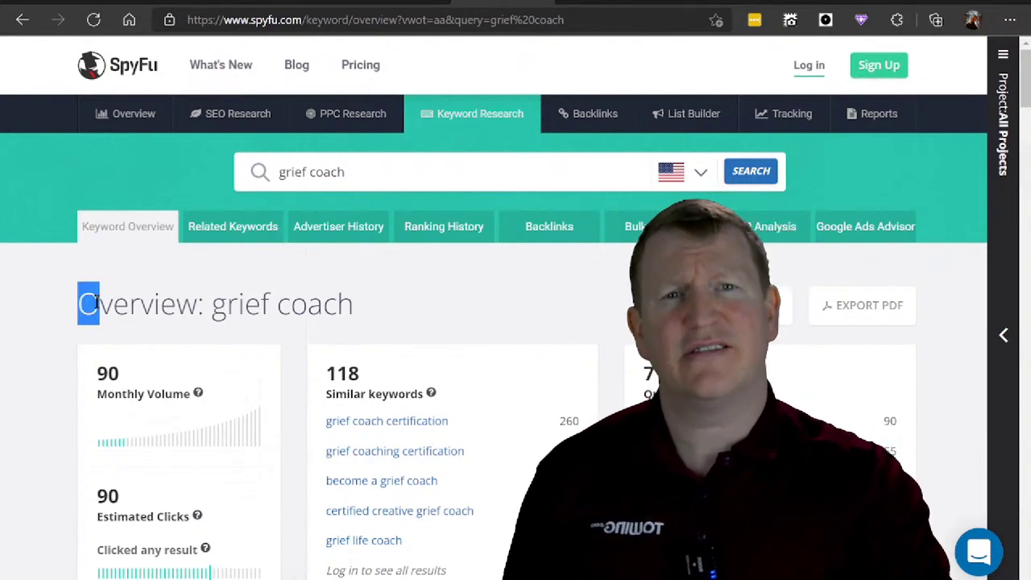
left_click(95, 302)
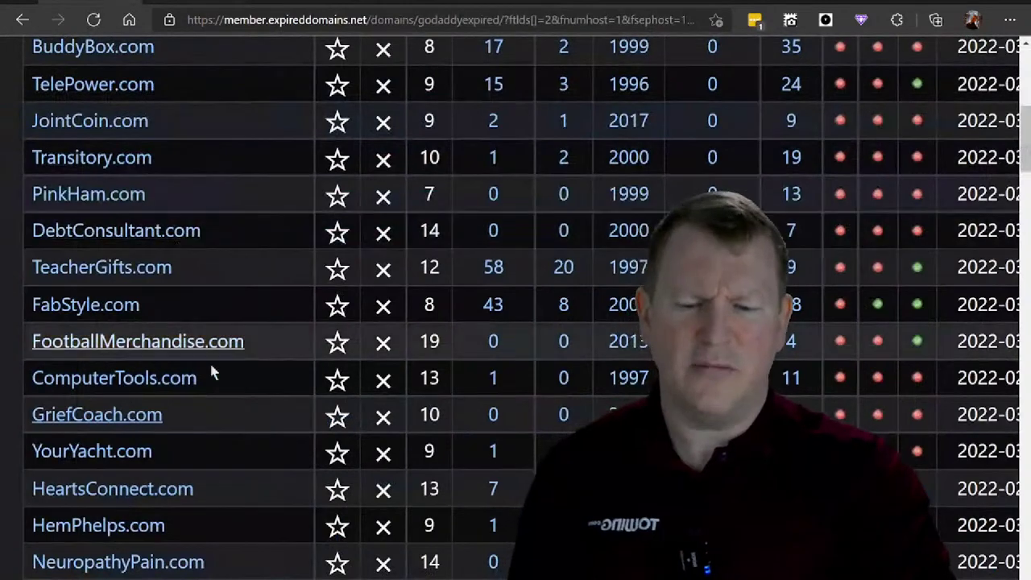
Step: Mark GriefCoach.com as a favorite in the expired domains list and check its GoDaddy auction bid and end date
left_click(337, 415)
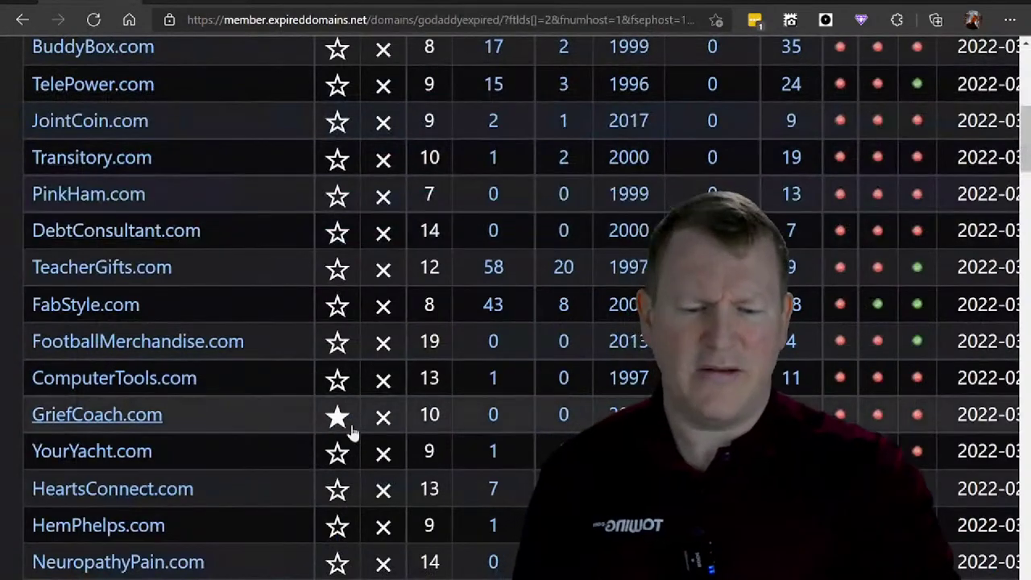
left_click(188, 416)
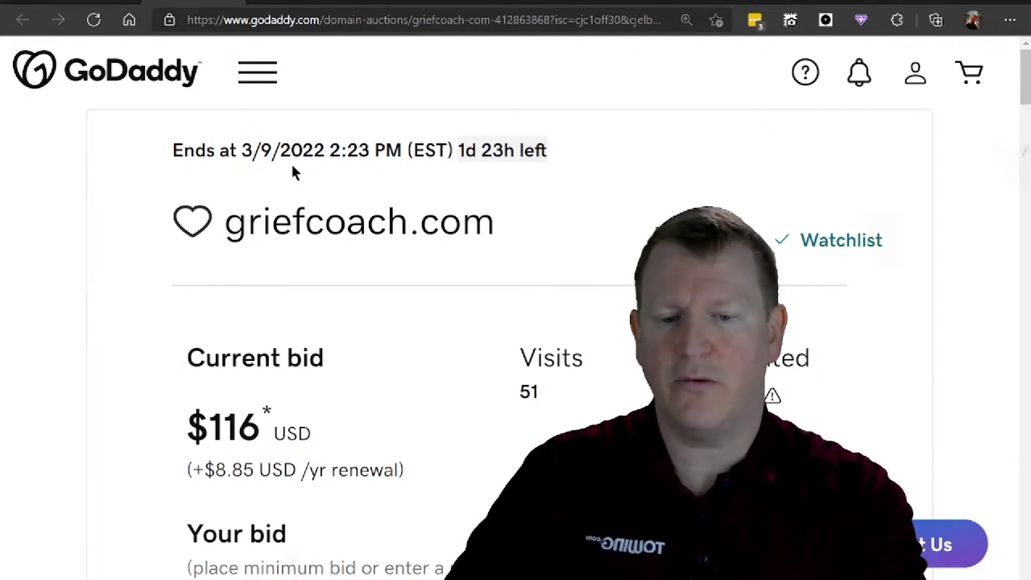
left_click(91, 5)
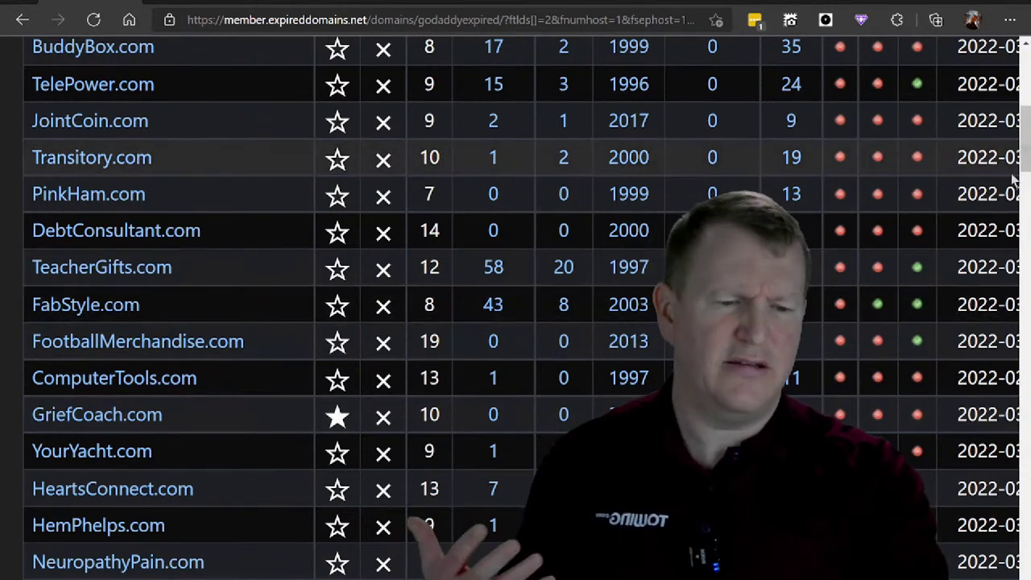
Step: Find LocalCafe.com further down the expired domains list and open its GoDaddy auction page
scroll(1025, 165, "down", 2)
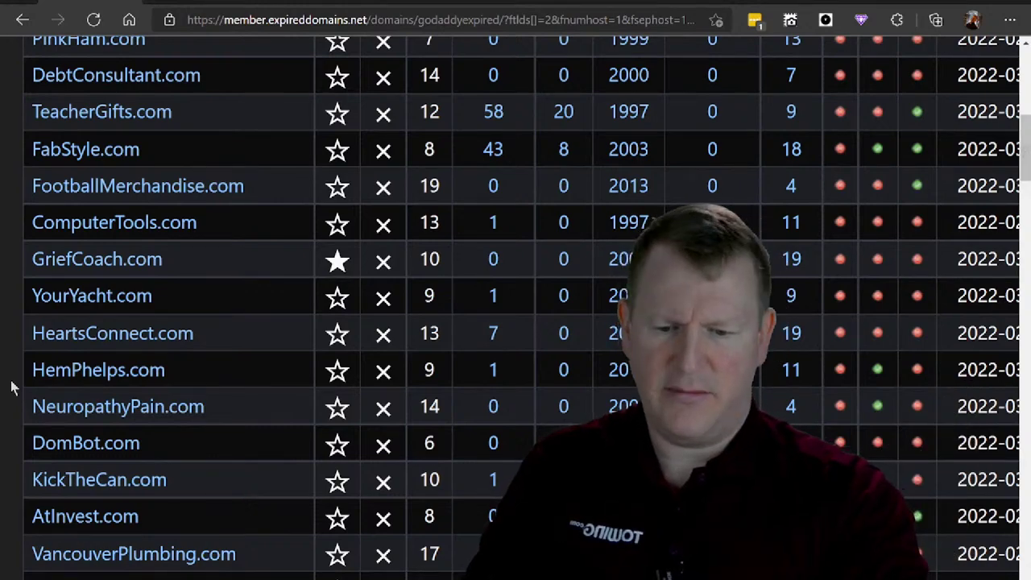
scroll(12, 387, "down", 5)
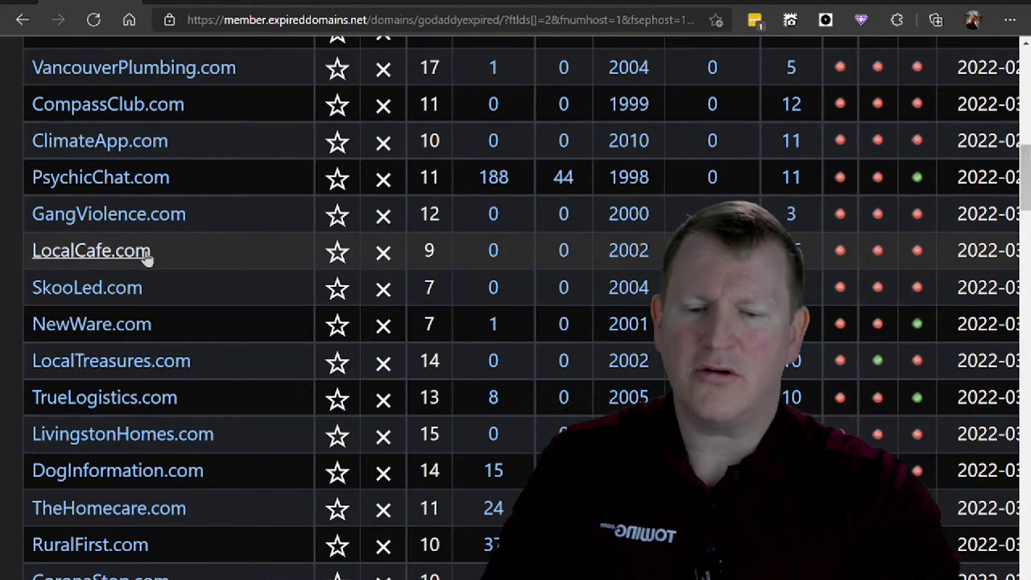
left_click(126, 256)
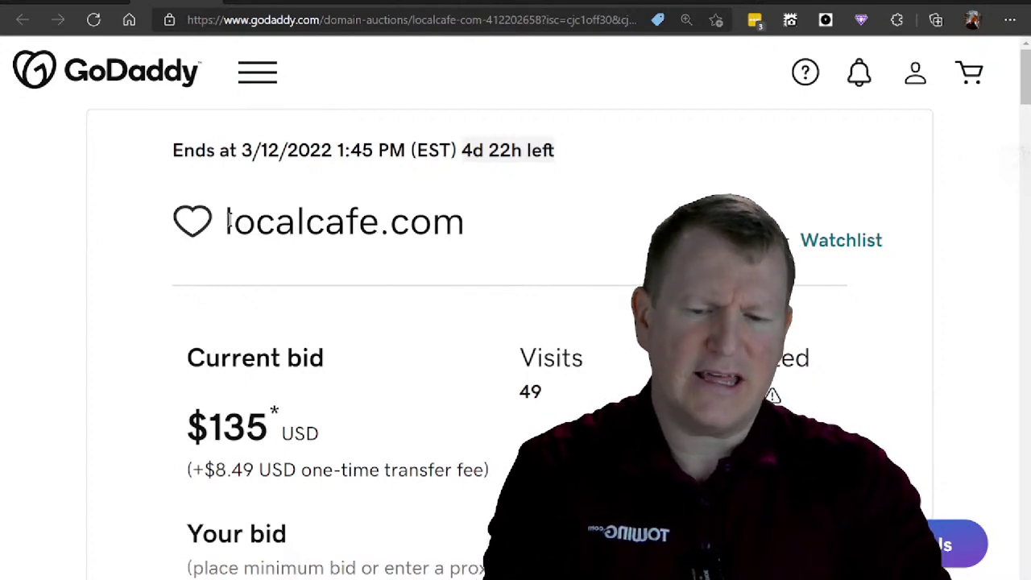
Step: Look up the keyword "local cafe" in SpyFu's Keyword Research
left_click_drag(228, 222, 309, 219)
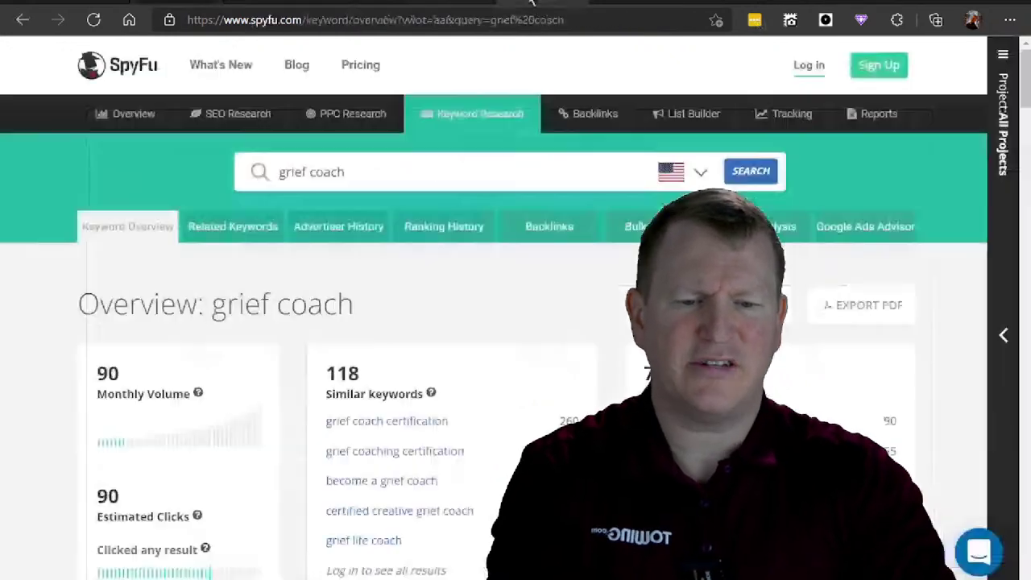
left_click(352, 171)
left_click_drag(352, 171, 257, 171)
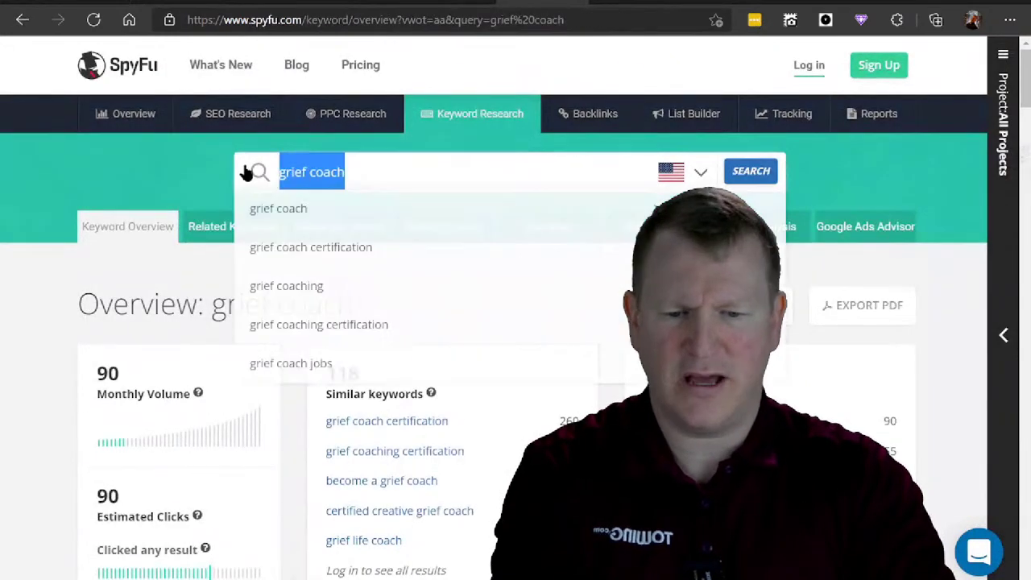
type("local cafe")
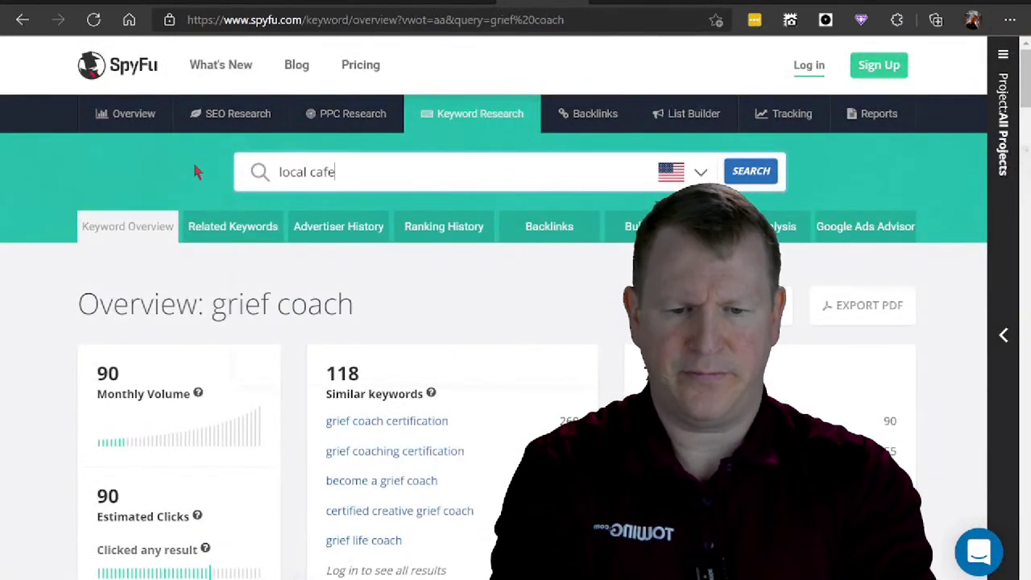
key("Return")
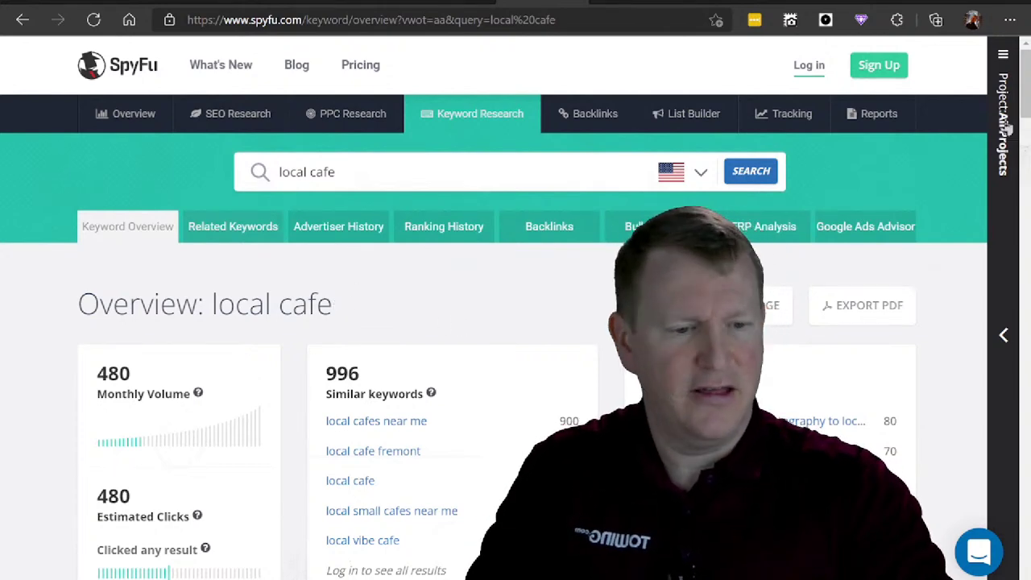
Step: Examine the similar keywords for "local cafe", especially the search volume of "local cafes near me"
scroll(1026, 101, "down", 2)
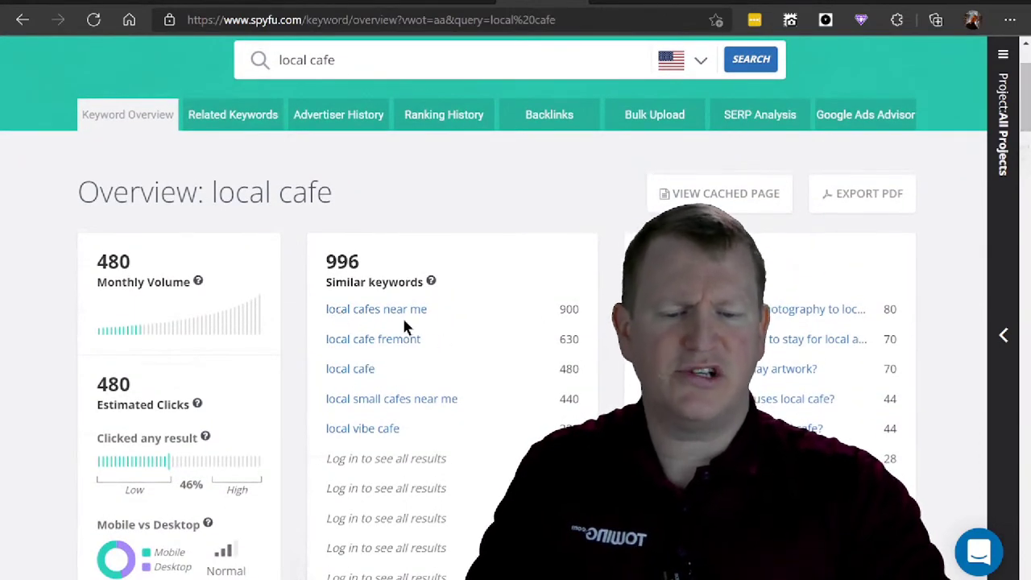
left_click_drag(427, 311, 386, 314)
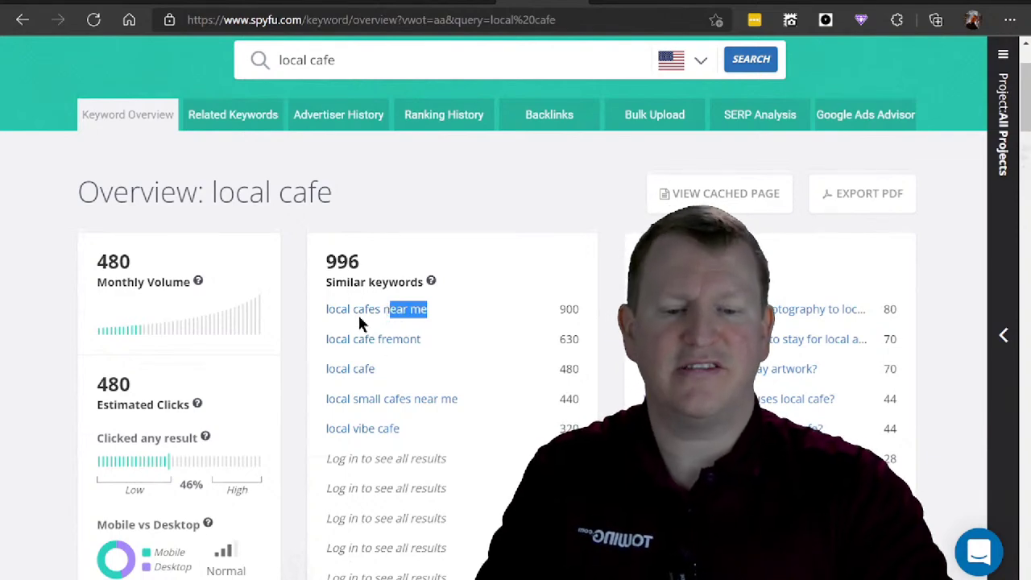
left_click(386, 242)
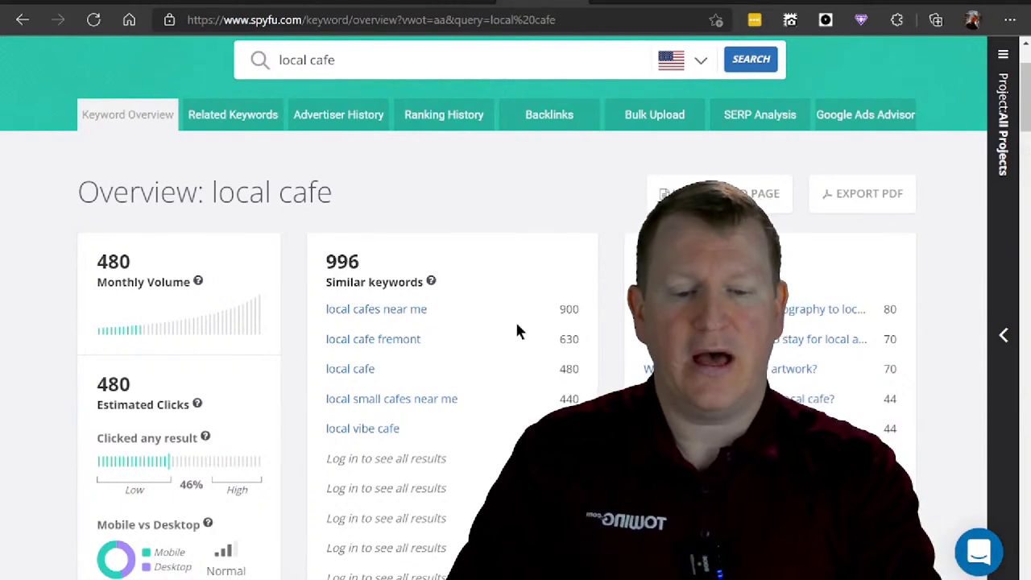
left_click_drag(579, 310, 549, 322)
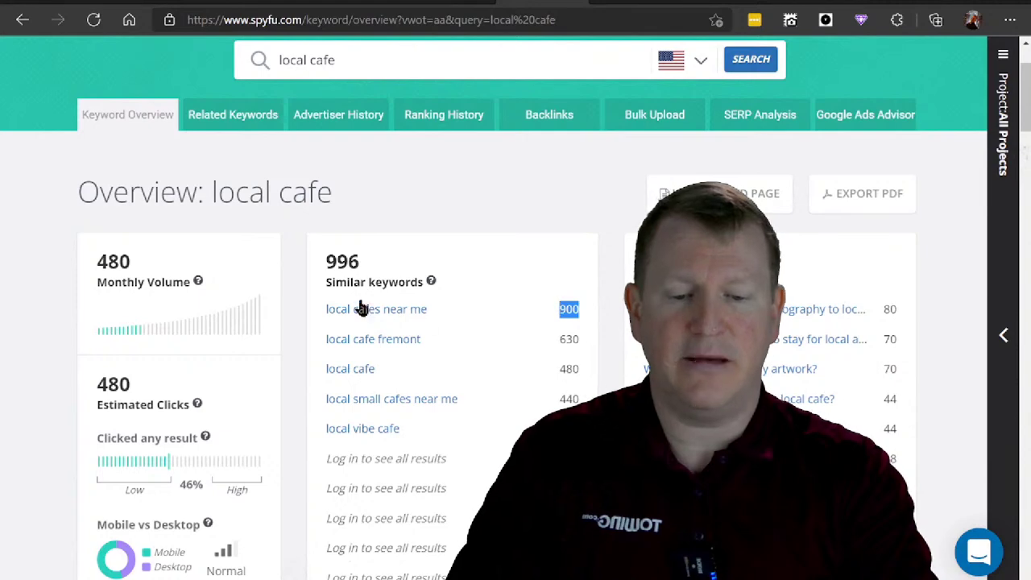
left_click_drag(324, 309, 368, 295)
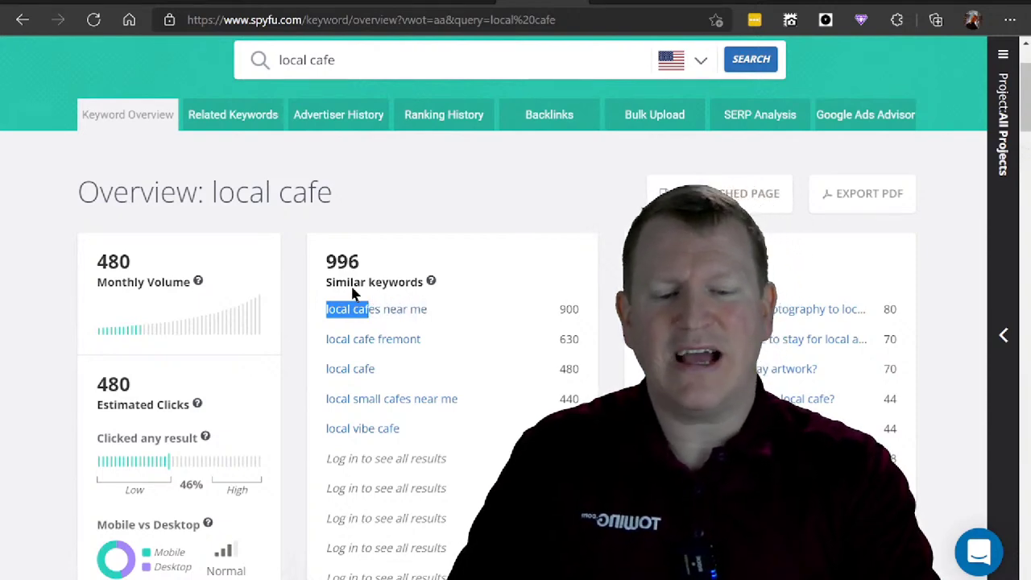
left_click(311, 286)
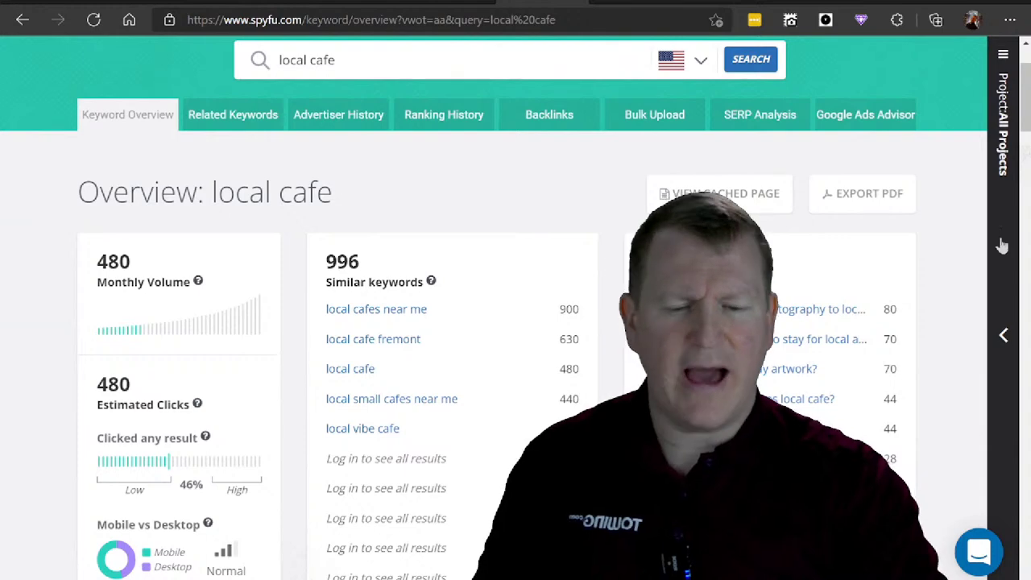
Step: Check the Google-provided cost per click and the number of advertisers for "local cafe"
left_click_drag(1027, 97, 1029, 164)
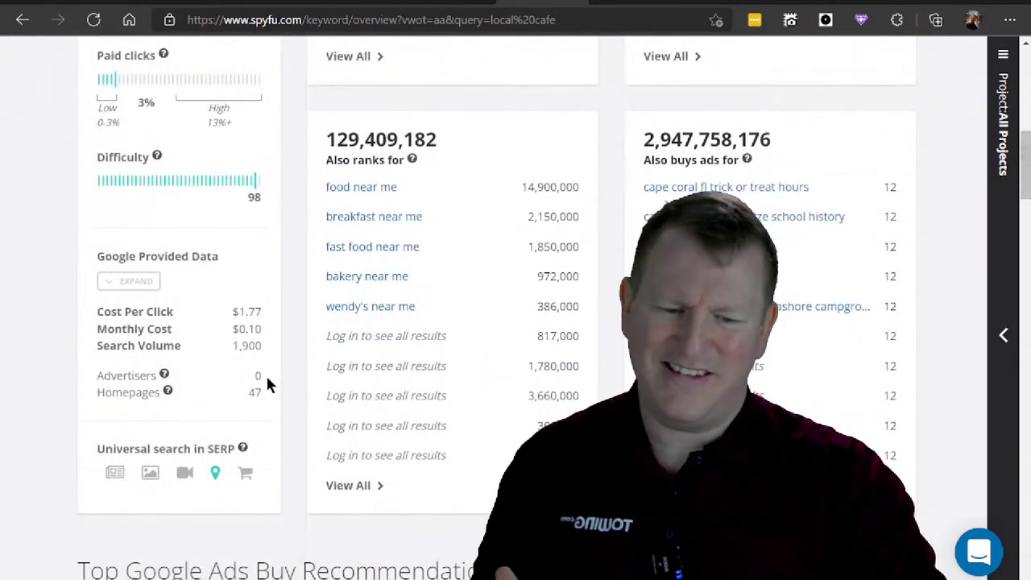
left_click_drag(266, 374, 68, 388)
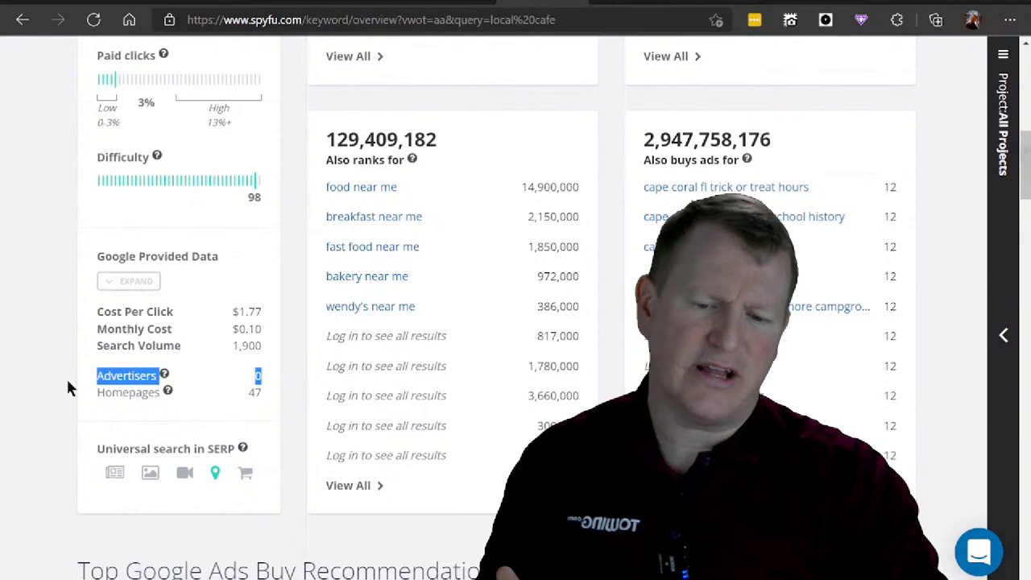
left_click(118, 319)
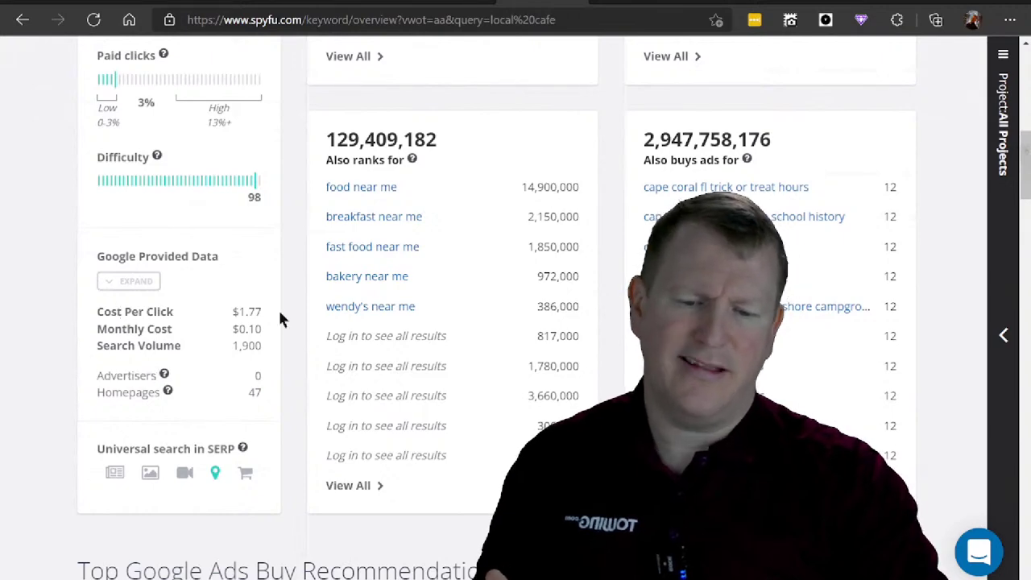
Step: Review the monthly volume of "local cafe" and return to the expired domains list
scroll(292, 316, "up", 8)
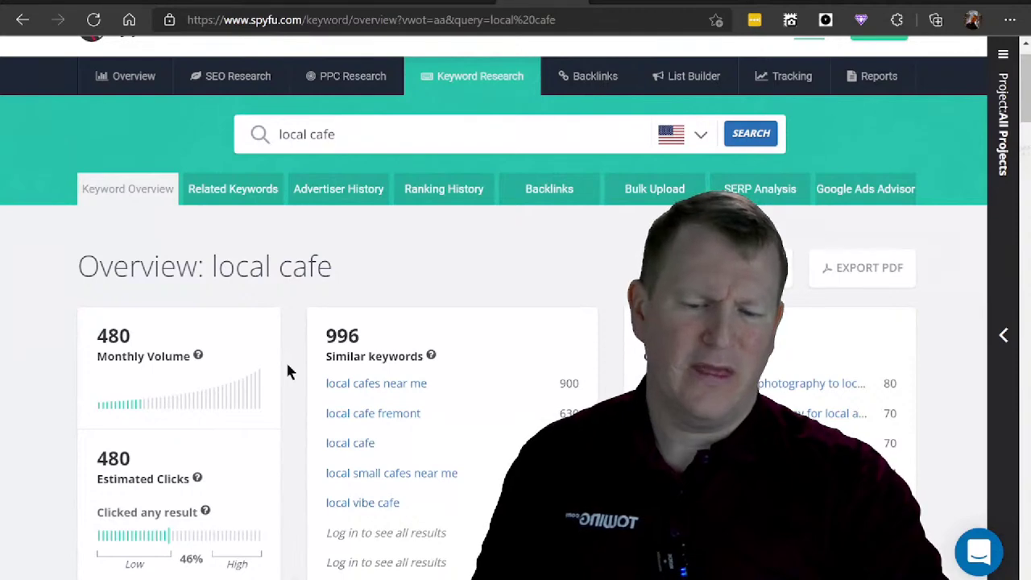
scroll(288, 371, "down", 1)
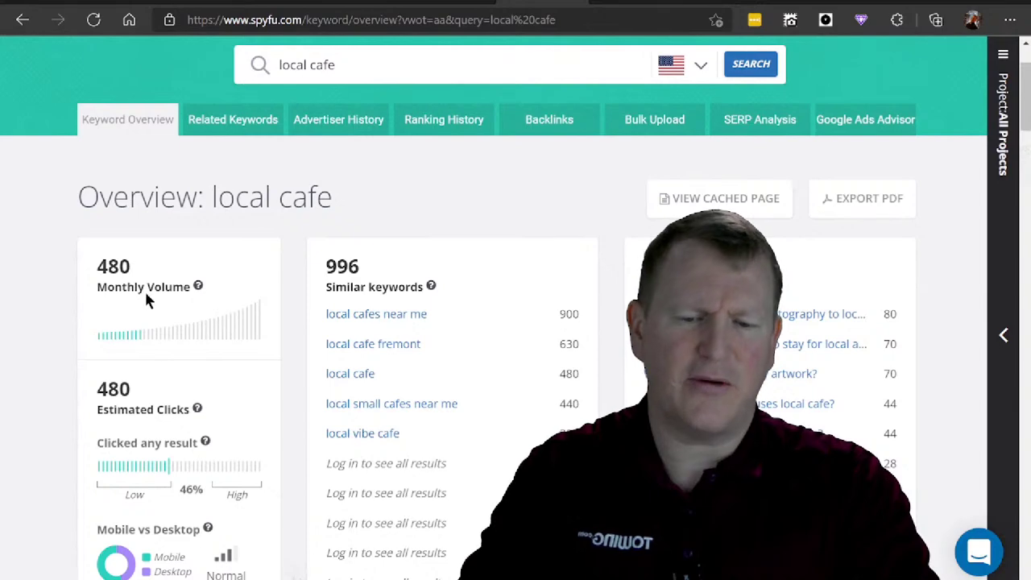
left_click_drag(99, 258, 199, 283)
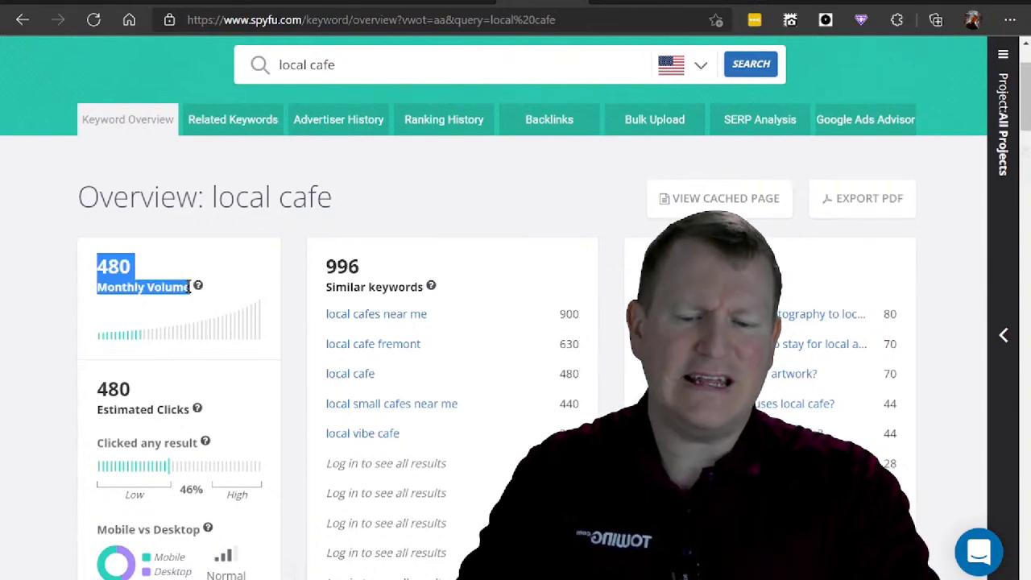
left_click(122, 257)
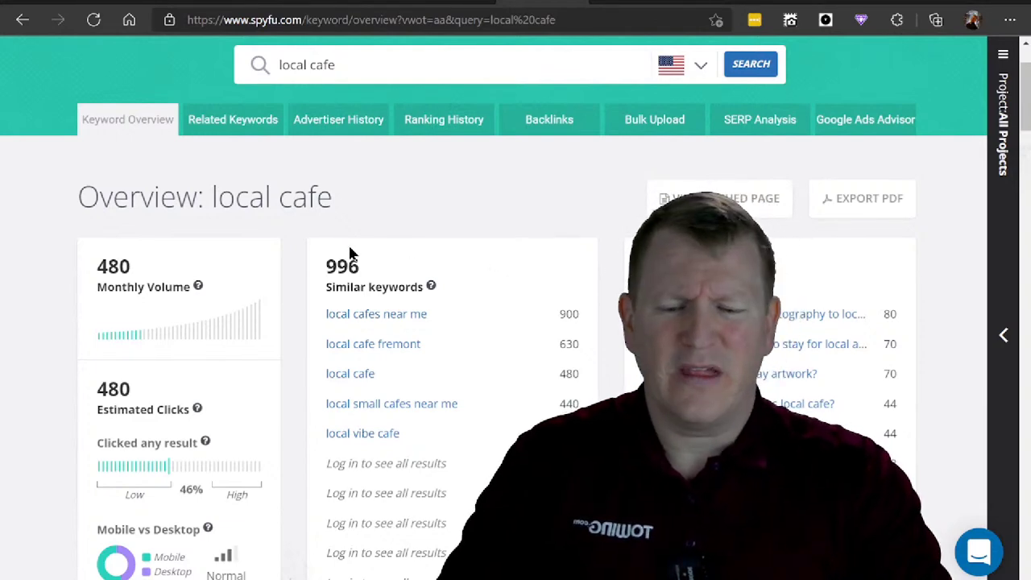
left_click_drag(140, 282, 184, 303)
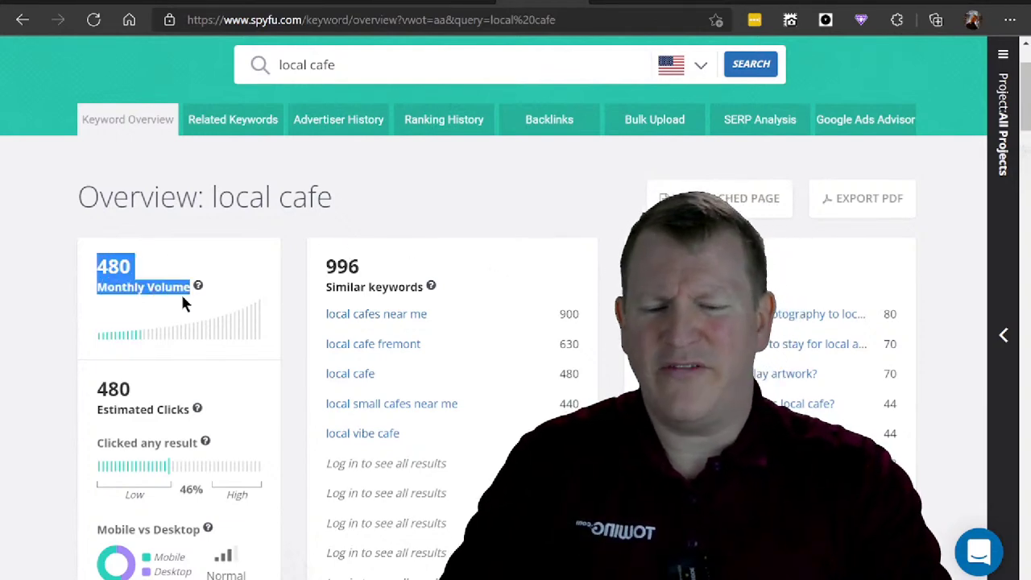
left_click(170, 212)
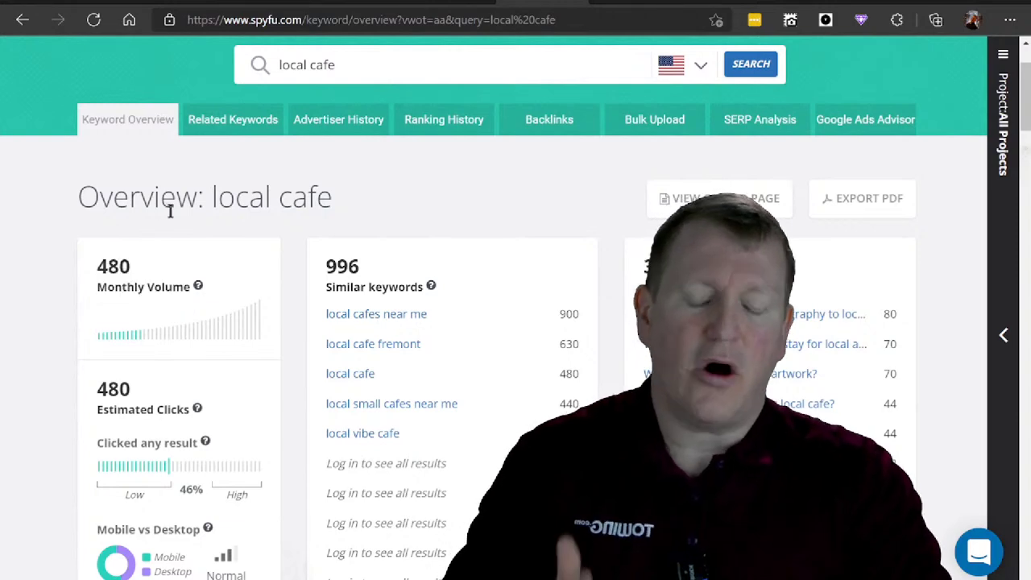
left_click(82, 4)
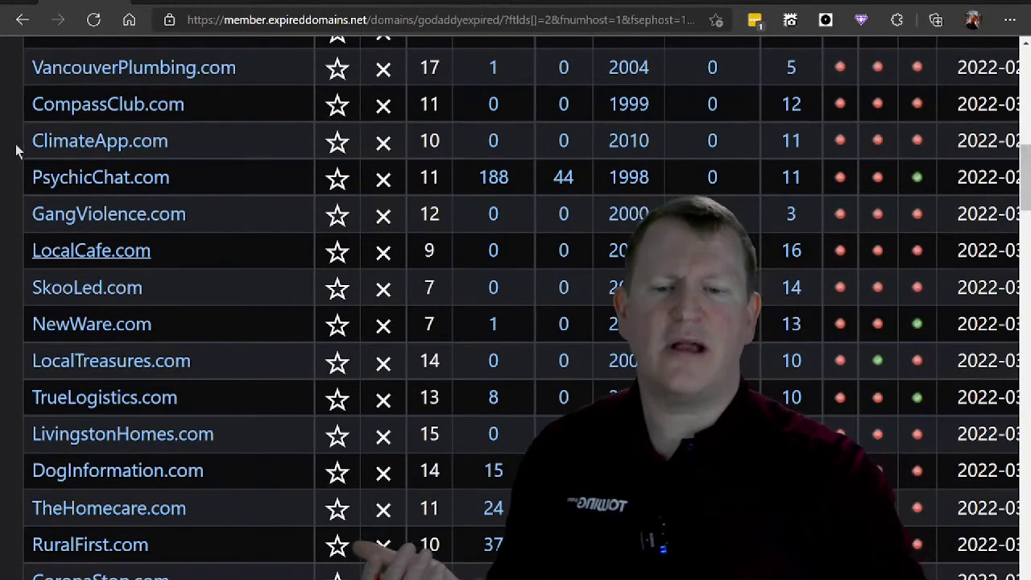